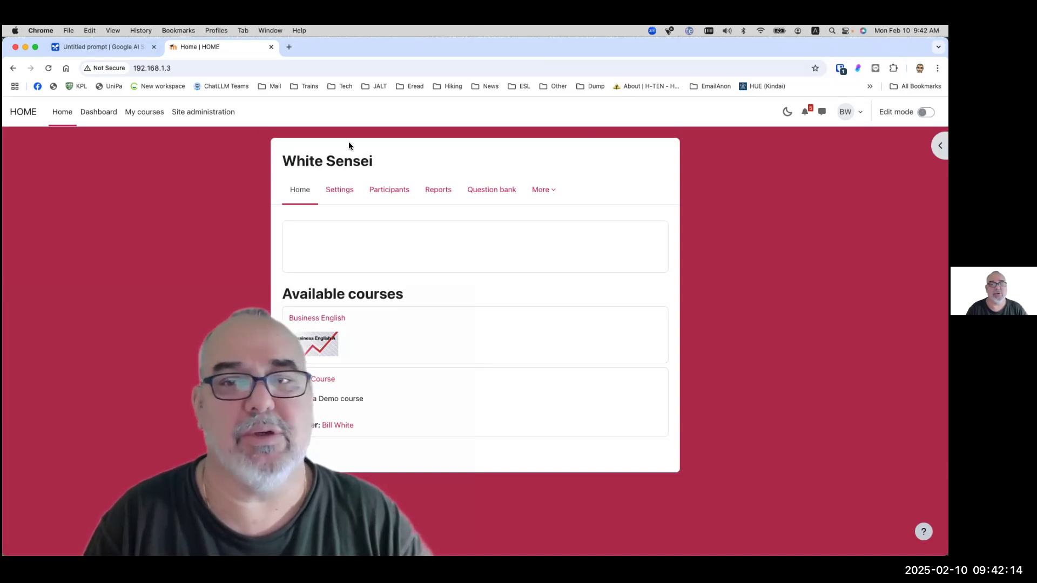
# In the site's AI providers administration, switch the OpenAI API provider off and back on, and open its settings.
pyautogui.click(199, 114)
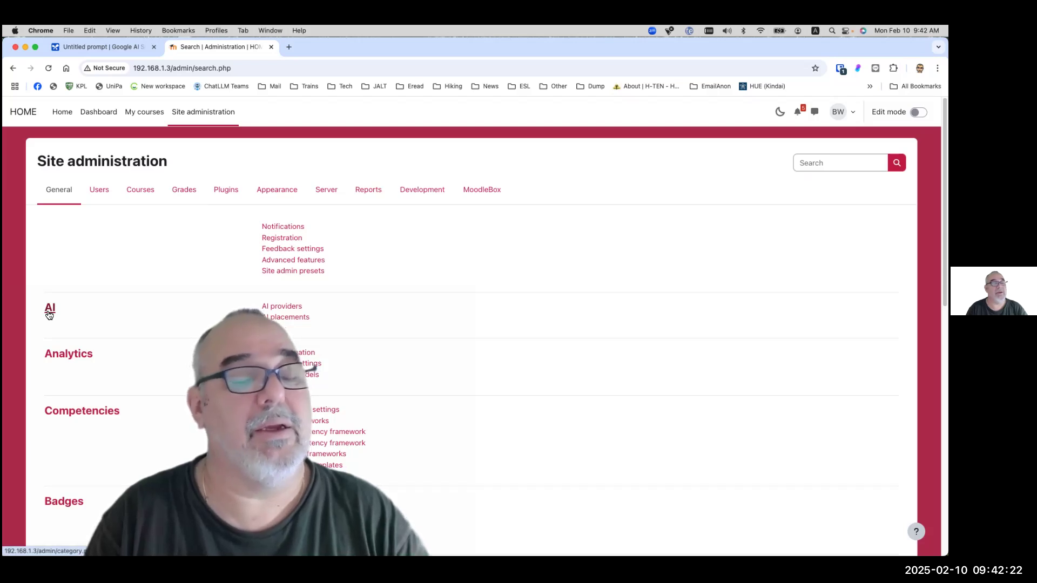
pyautogui.click(286, 309)
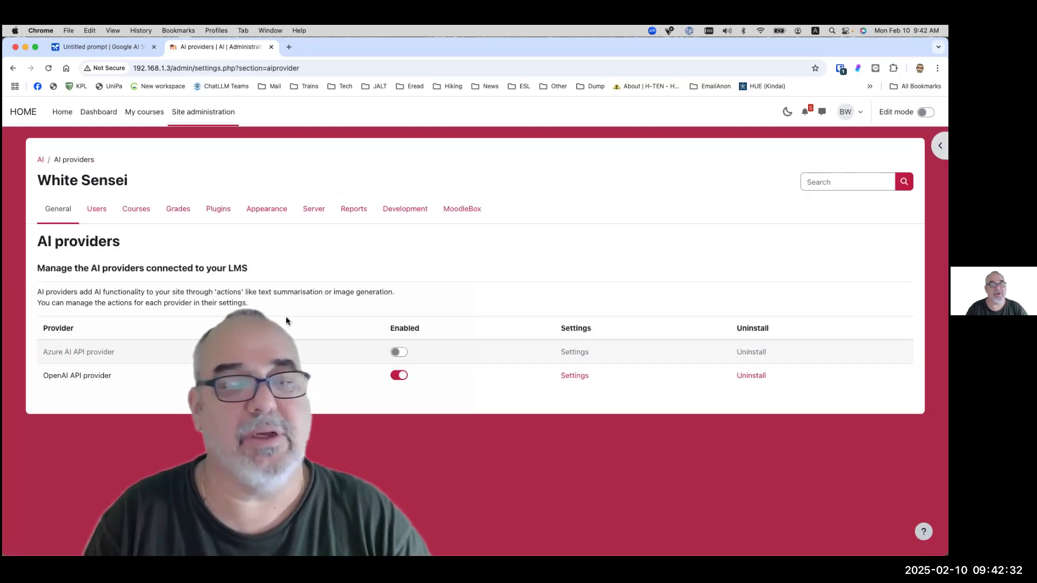
pyautogui.click(398, 377)
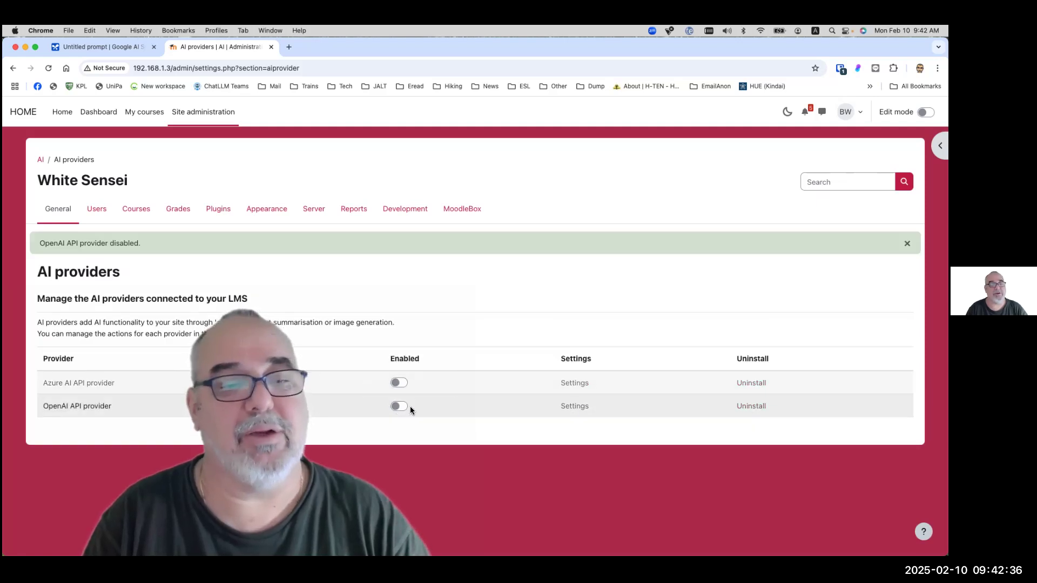
pyautogui.click(404, 406)
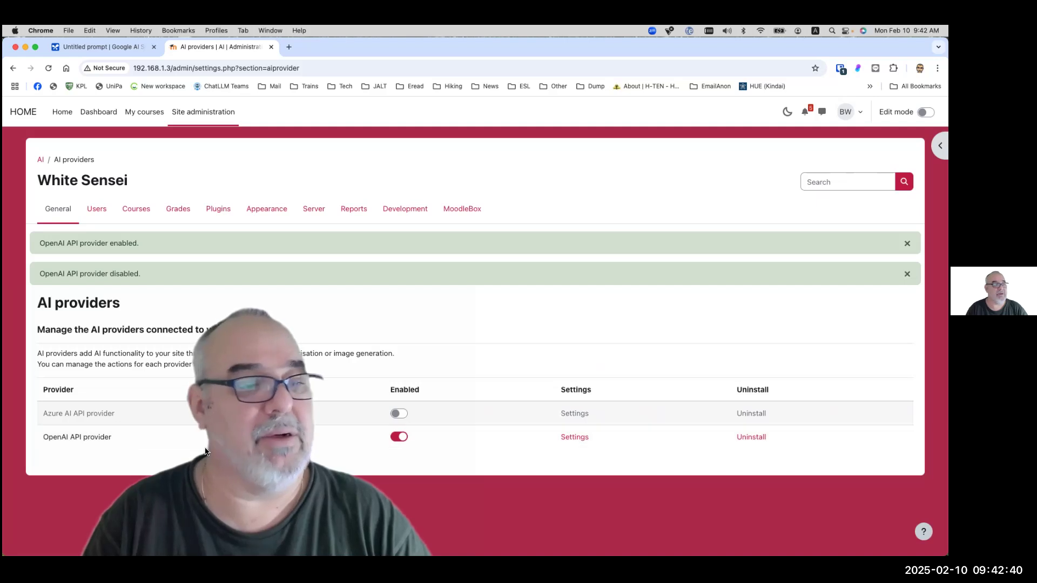
pyautogui.click(576, 440)
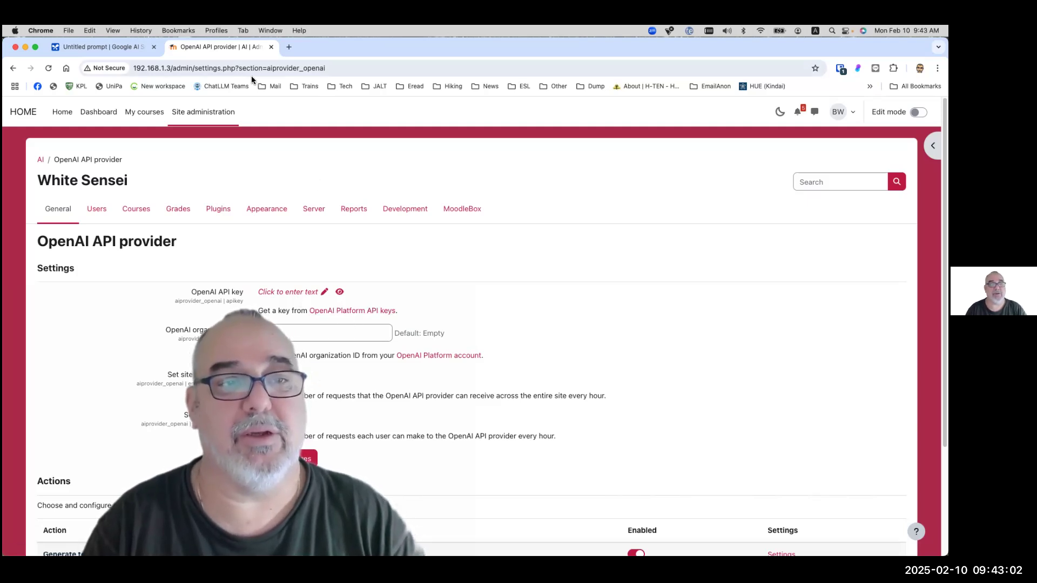
# Switch to Google AI Studio and copy the existing API key of the Gemini API project.
pyautogui.click(106, 42)
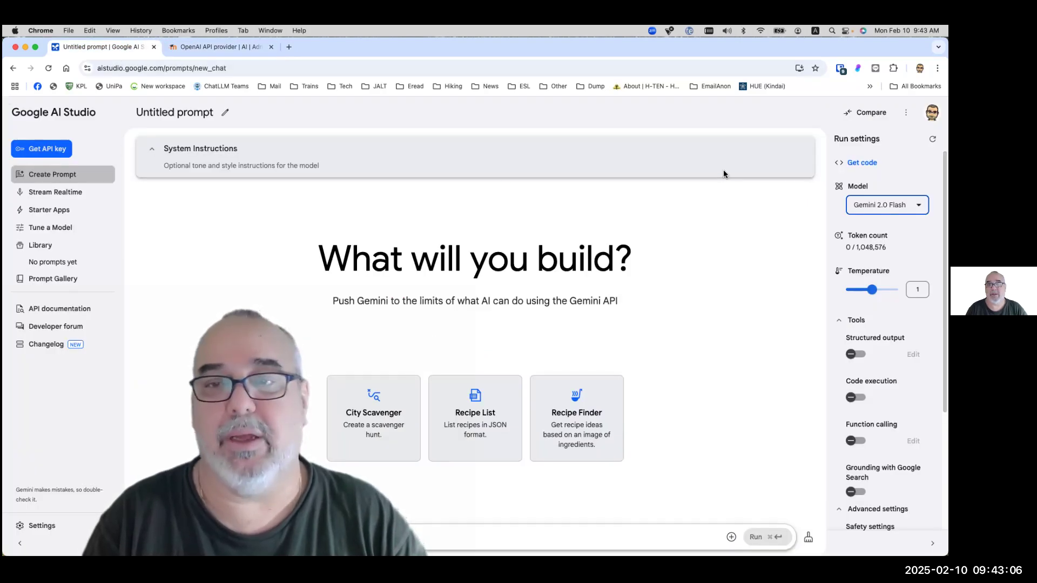
pyautogui.click(51, 152)
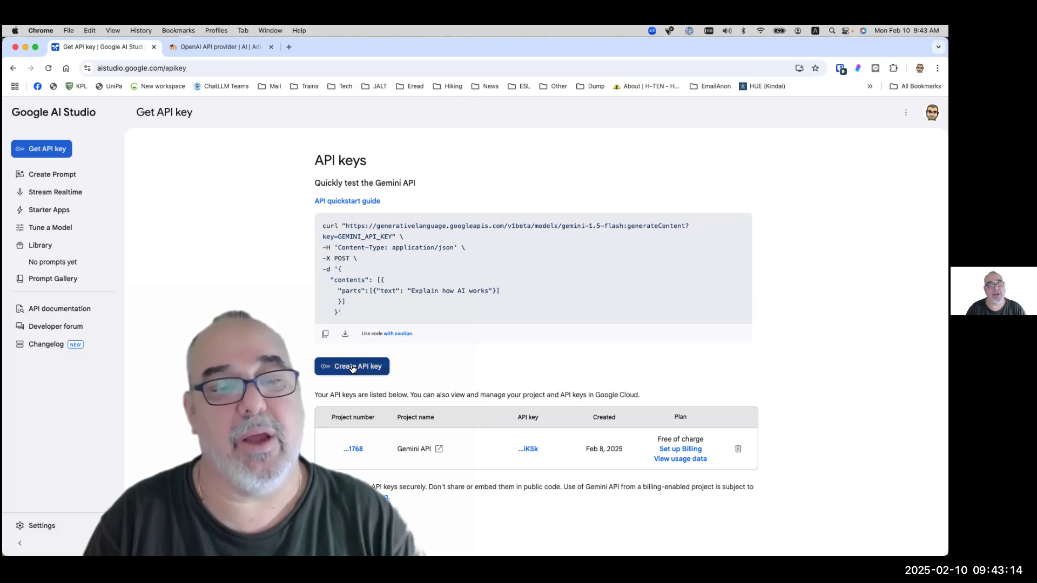
pyautogui.click(530, 450)
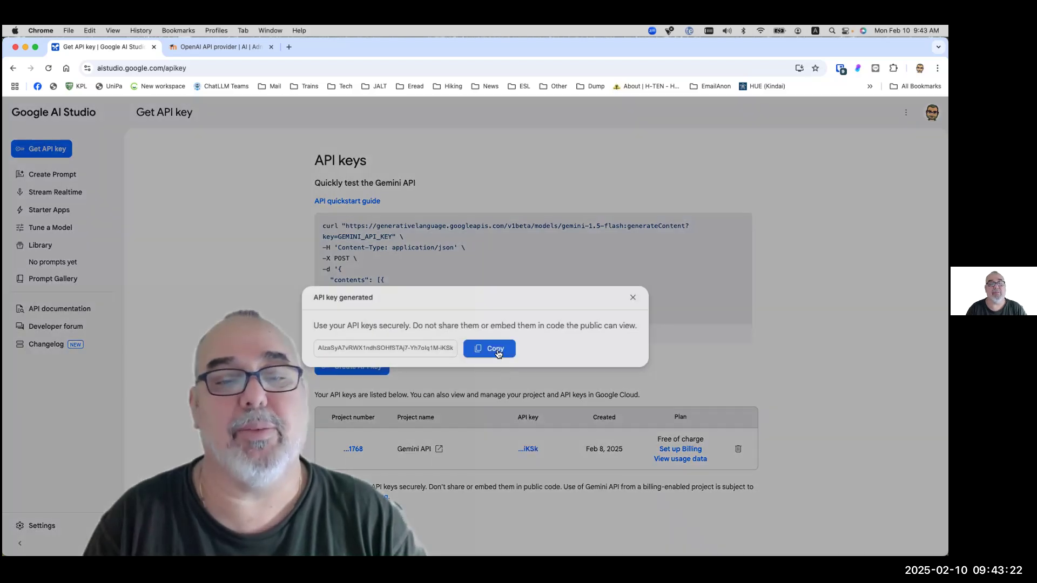
pyautogui.click(632, 297)
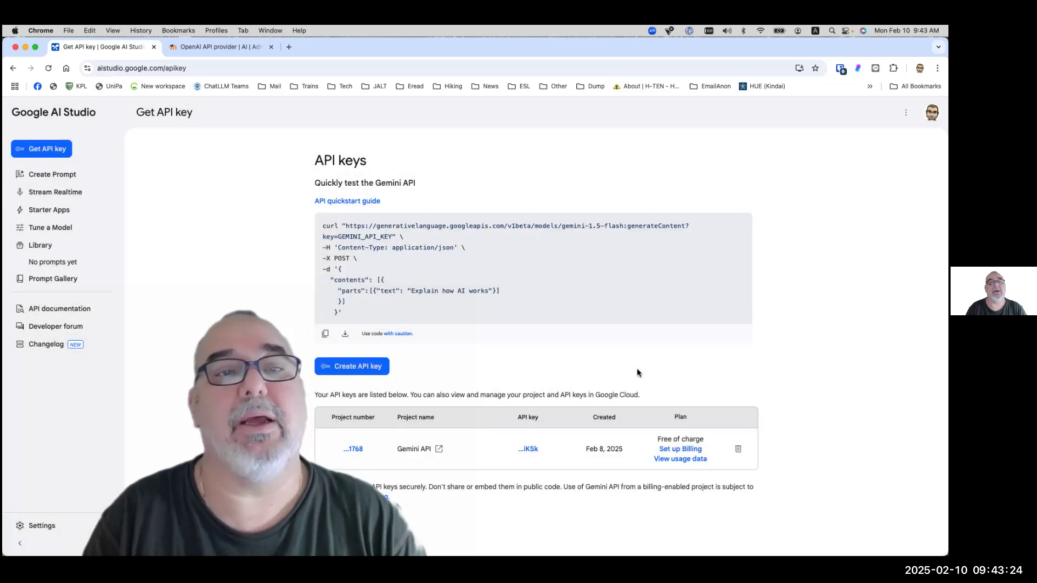
# Switch back to Moodle, paste the copied API key as the OpenAI API key, and save the provider settings.
pyautogui.click(193, 49)
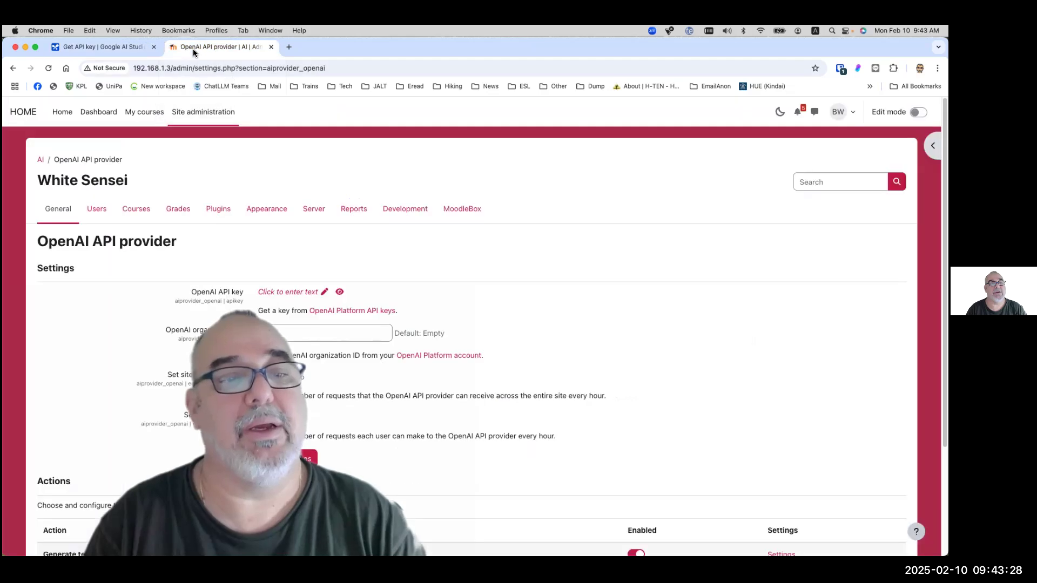
pyautogui.click(298, 292)
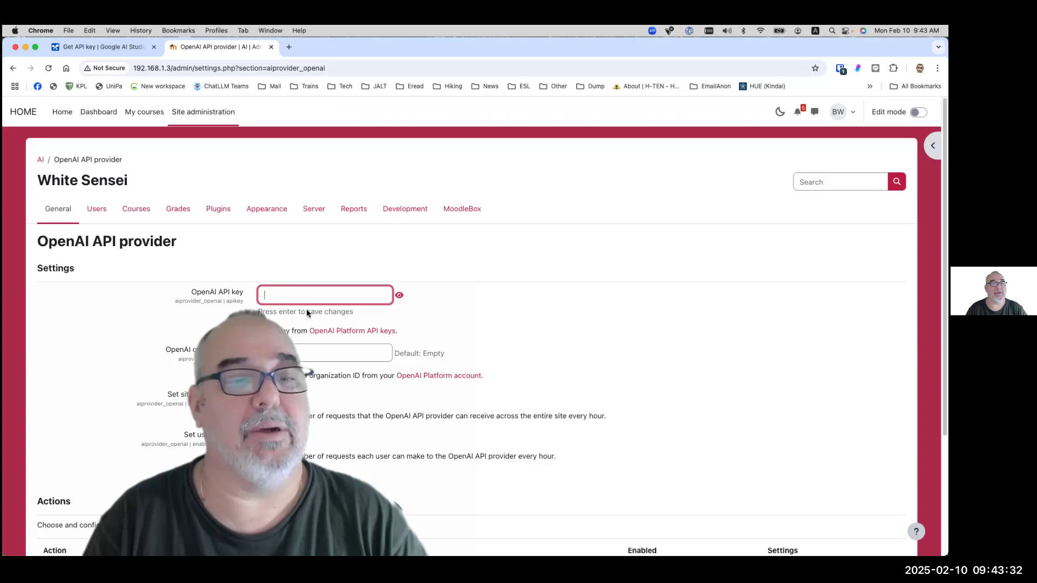
pyautogui.rightClick(301, 294)
pyautogui.click(320, 380)
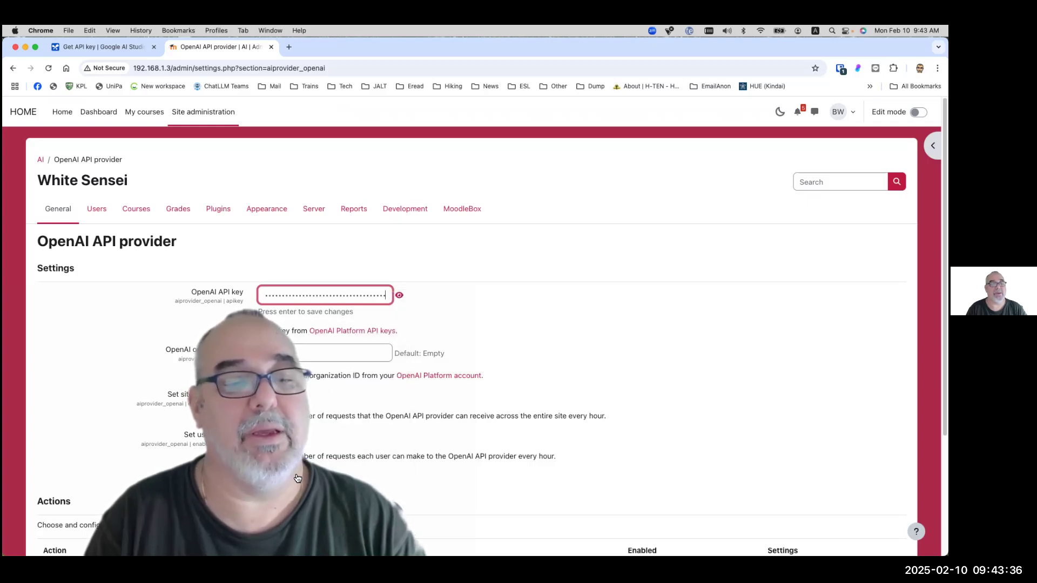
pyautogui.press('Return')
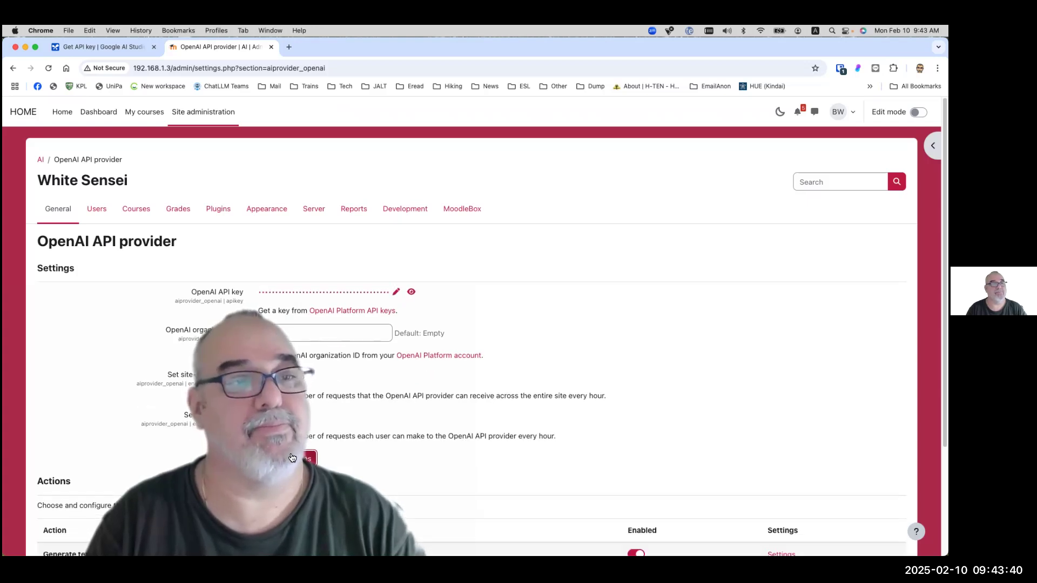
pyautogui.click(292, 459)
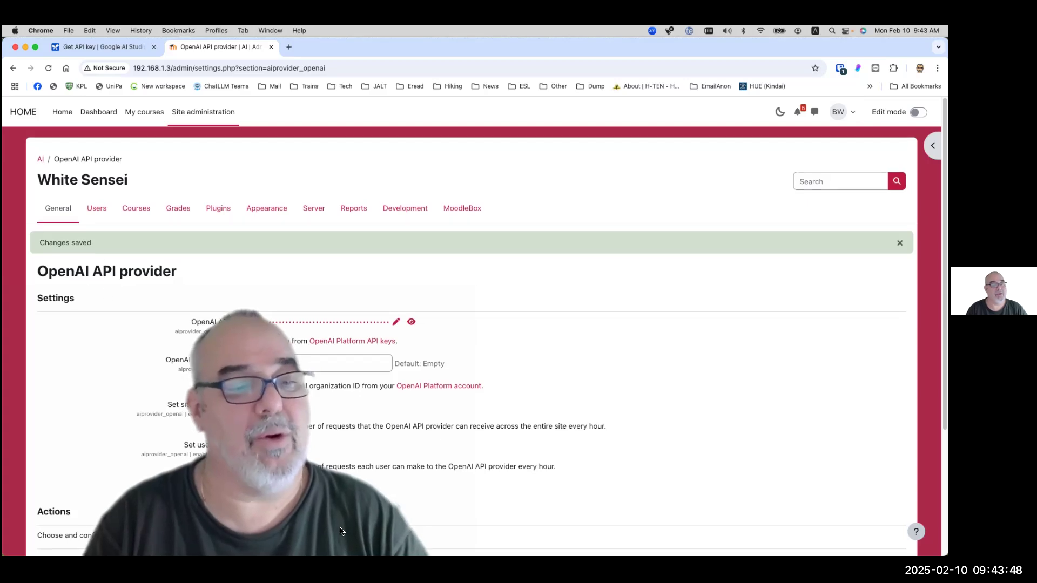
# Switch the Generate image action on and back off, and open the settings of the Generate text action.
pyautogui.scroll(-5, 500, 538)
pyautogui.scroll(-2, 461, 505)
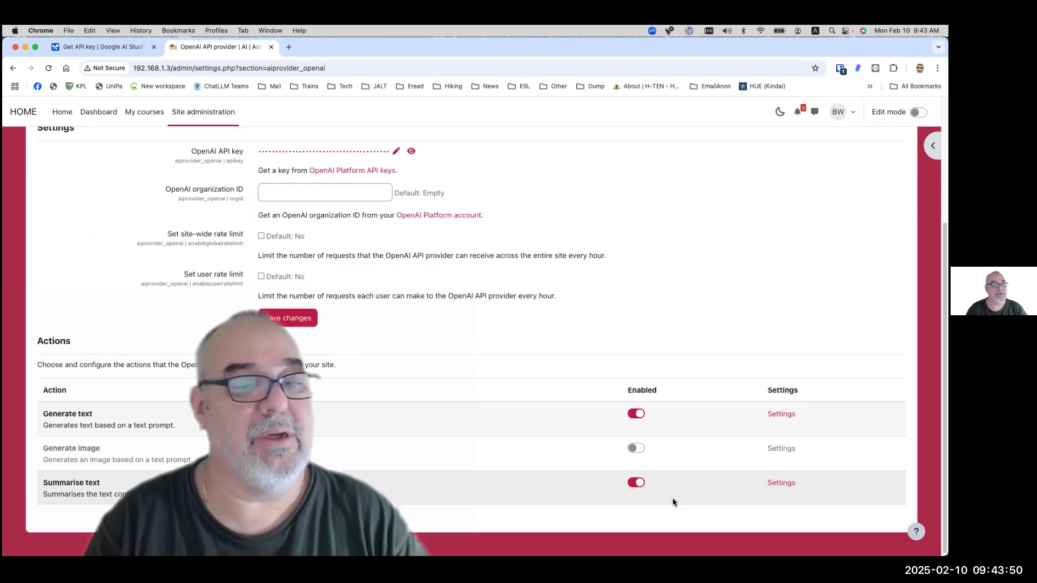
pyautogui.click(637, 448)
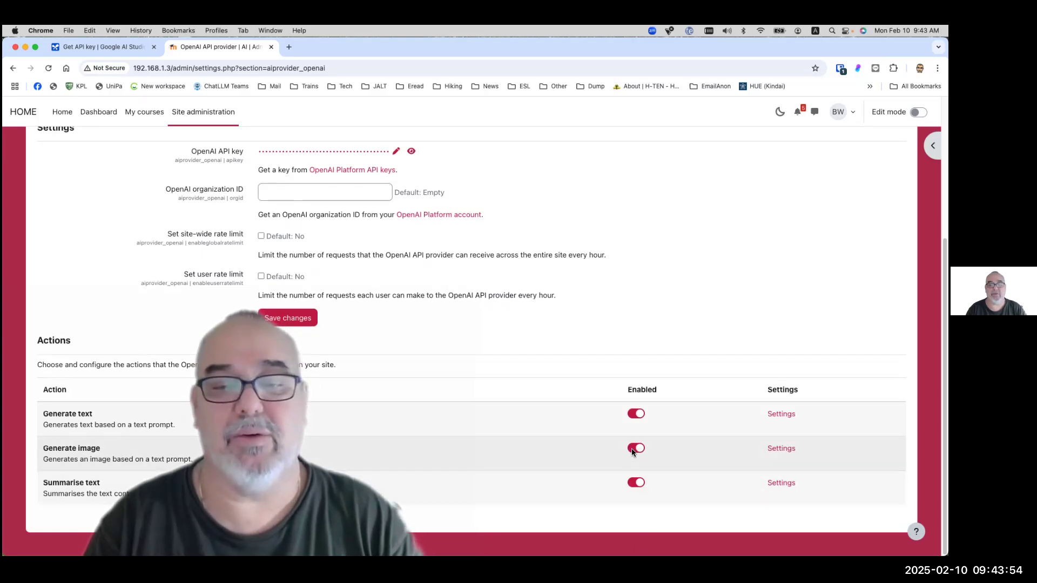
pyautogui.click(632, 448)
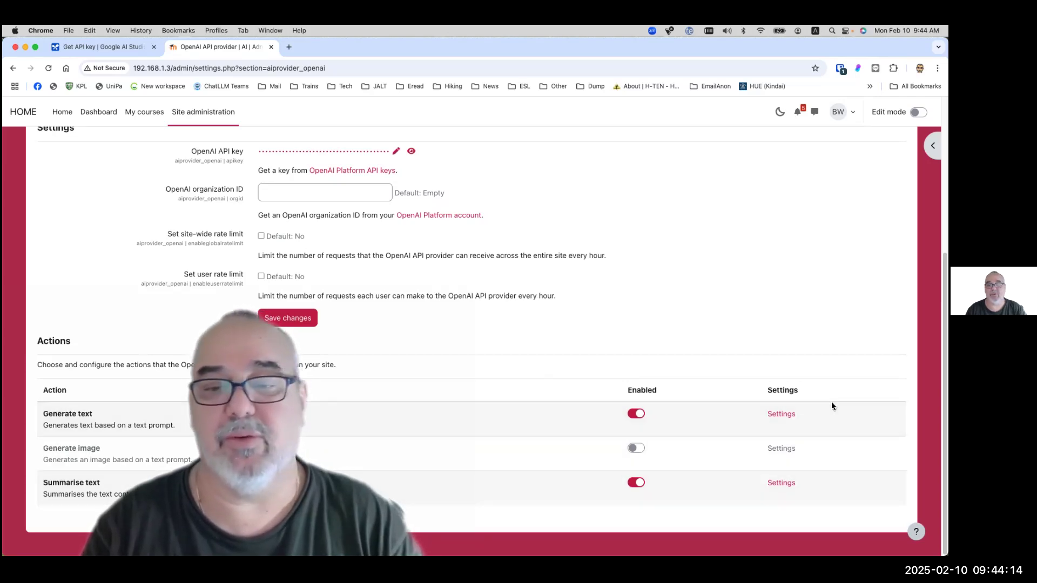
pyautogui.click(782, 415)
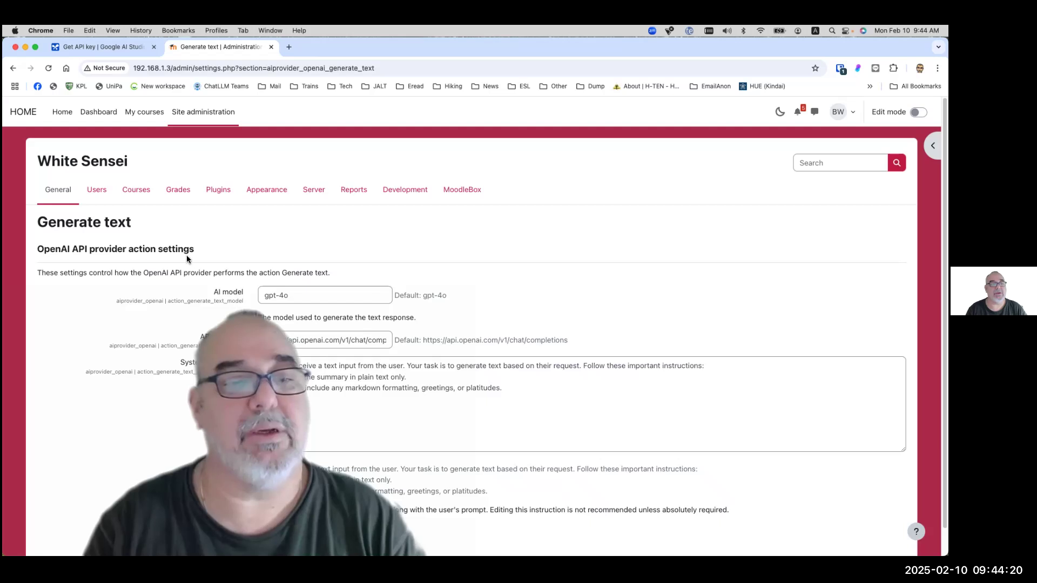
pyautogui.scroll(-1, 306, 254)
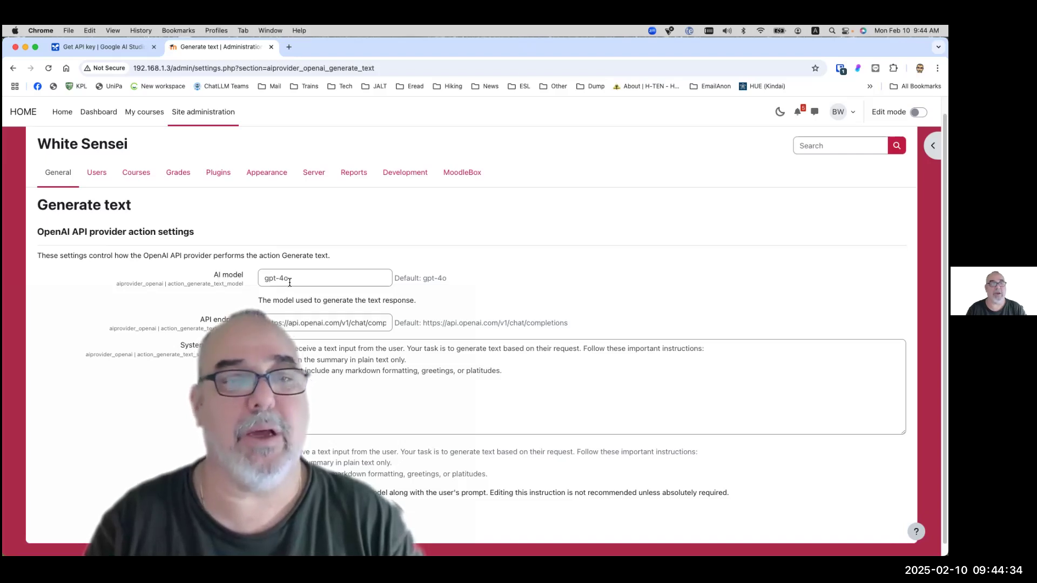
# Look up the Gemini 2.0 Flash model identifier in Google AI Studio and set Moodle's Generate text AI model to gemini-2.0-flash.
pyautogui.click(81, 47)
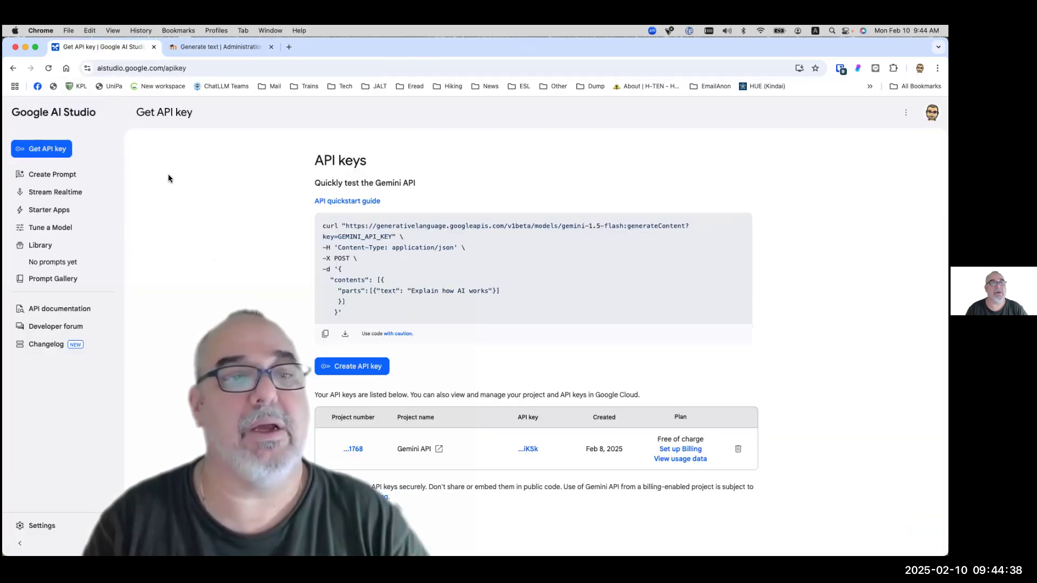
pyautogui.click(51, 173)
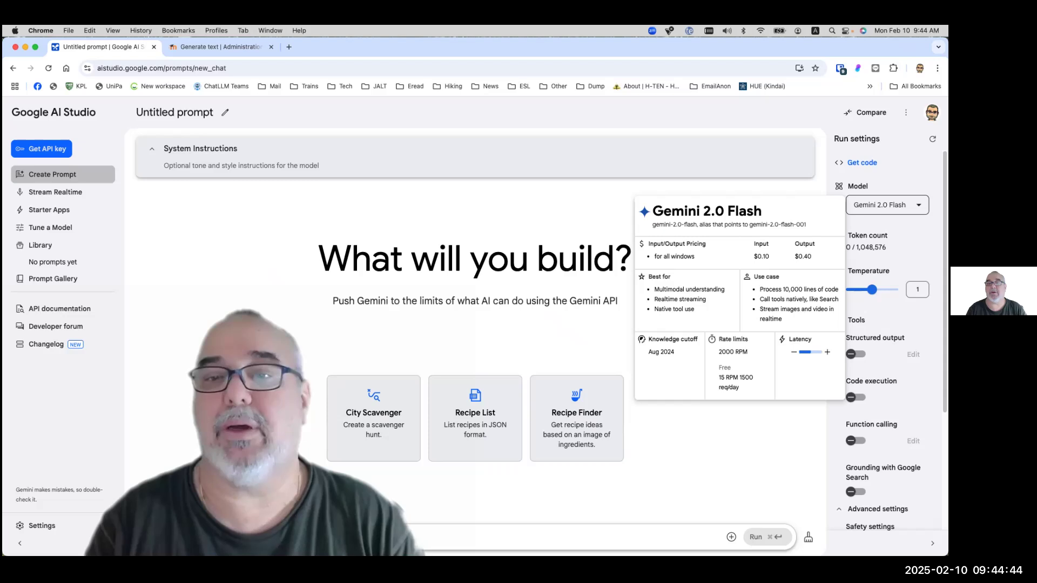
pyautogui.click(886, 205)
pyautogui.press('Escape')
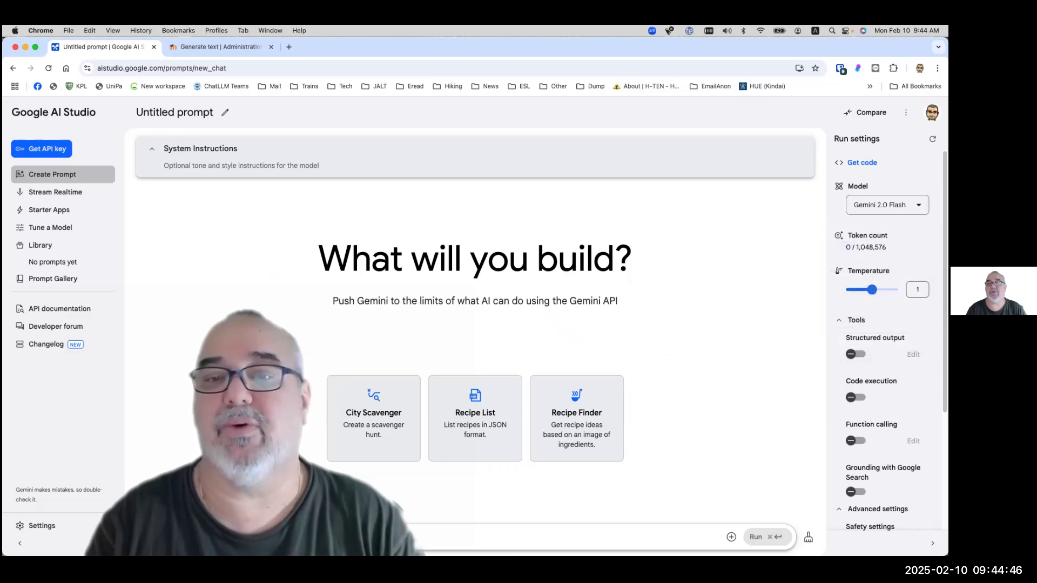
pyautogui.moveTo(886, 205)
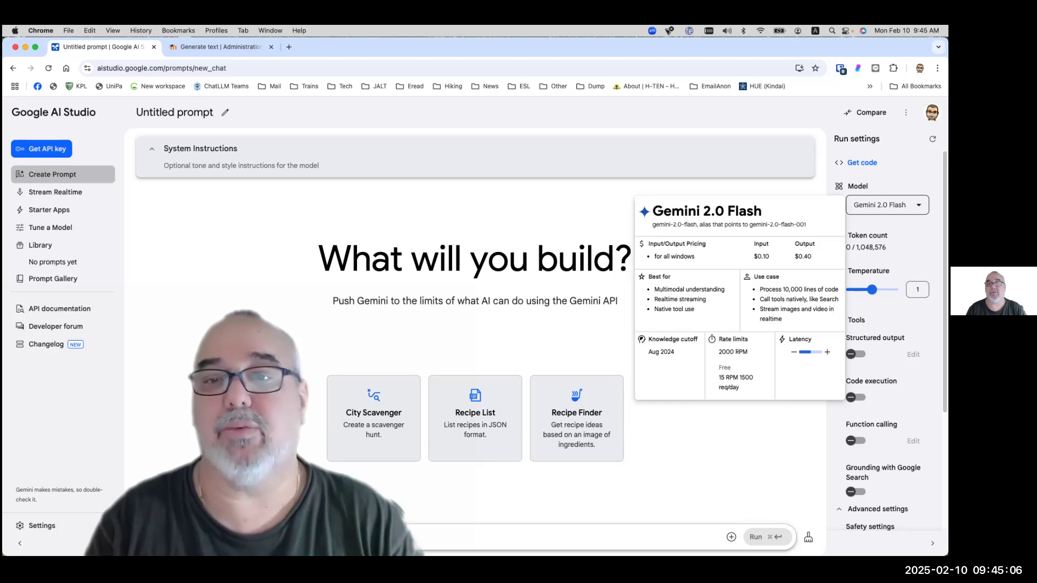
pyautogui.click(229, 47)
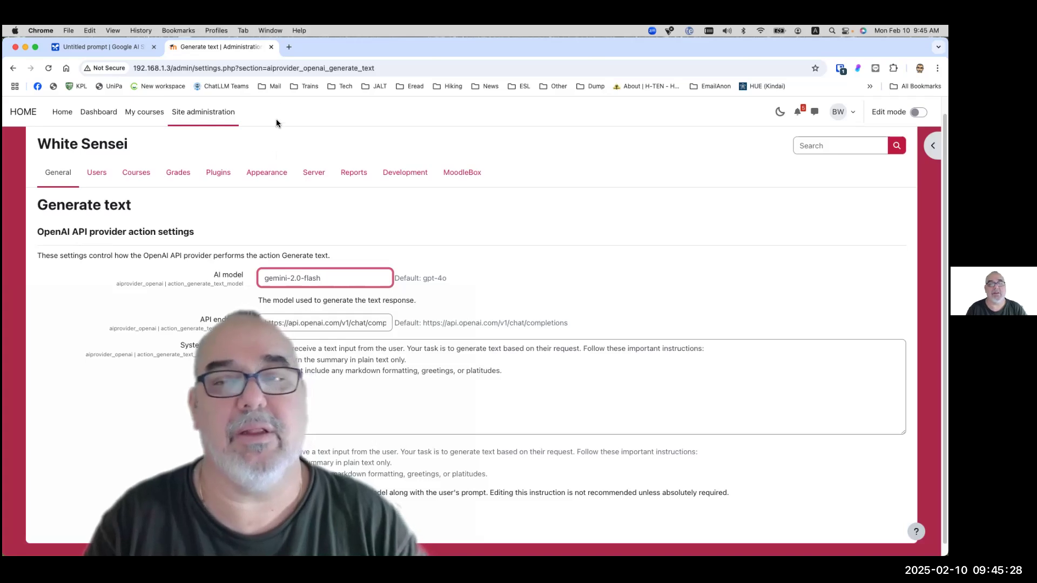
# Open the Gemini API Reference from Google AI Studio and copy the v1beta:chatCompletions endpoint URL from its OpenAI compatibility page.
pyautogui.click(128, 48)
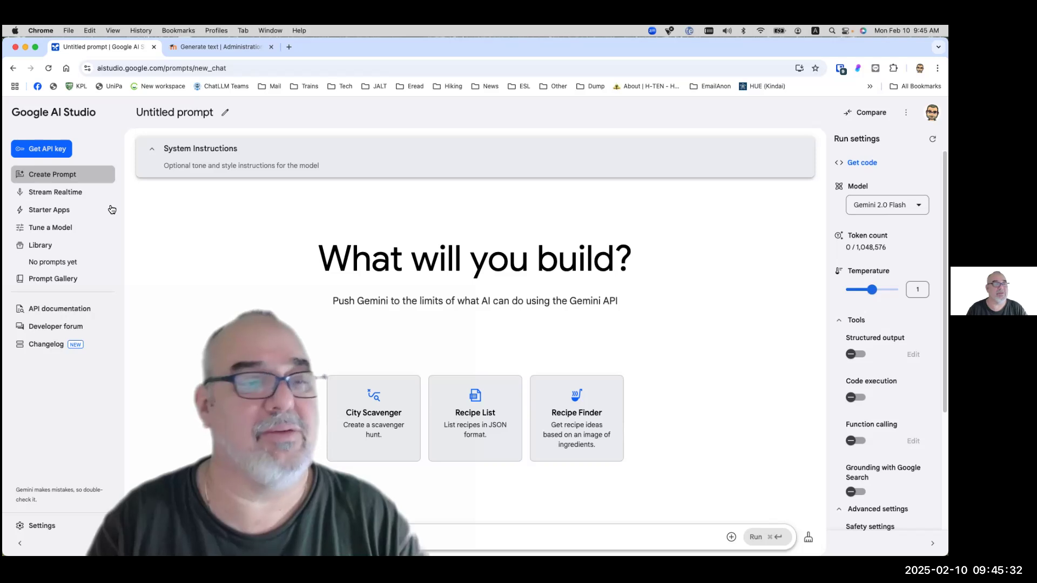
pyautogui.click(56, 309)
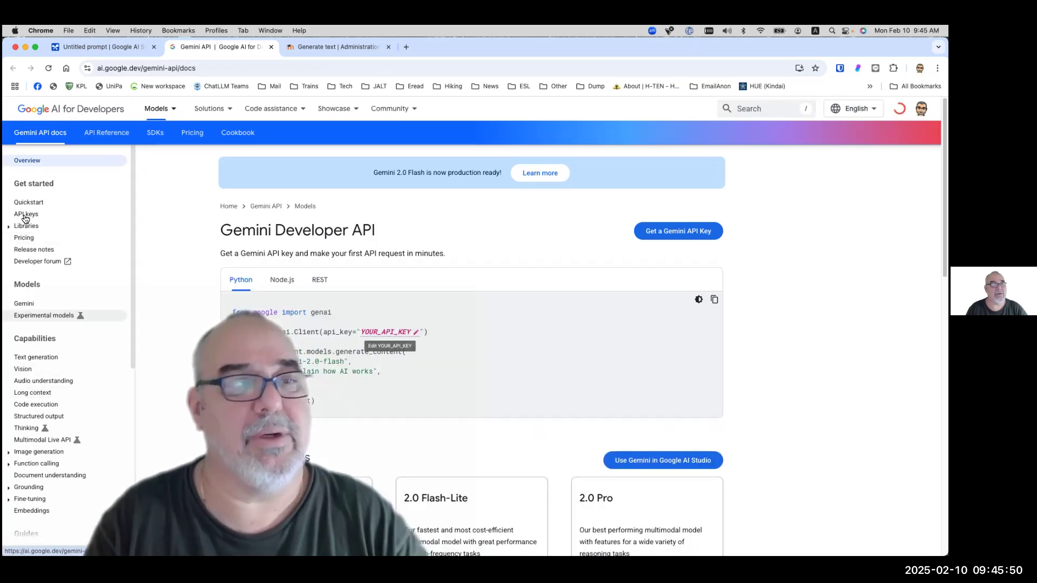
pyautogui.click(112, 134)
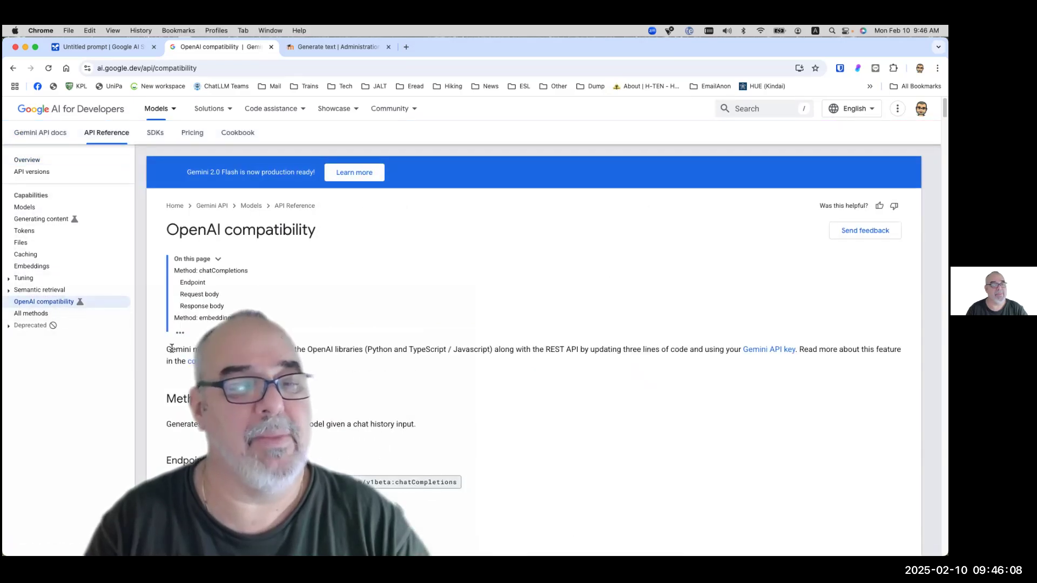
pyautogui.scroll(-1, 176, 315)
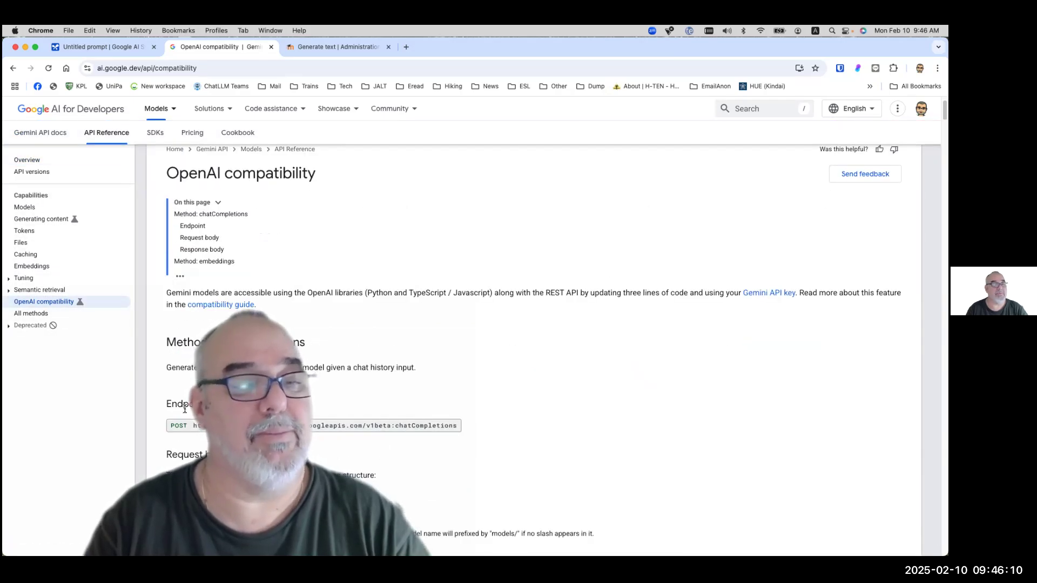
pyautogui.moveTo(195, 426); pyautogui.dragTo(459, 434)
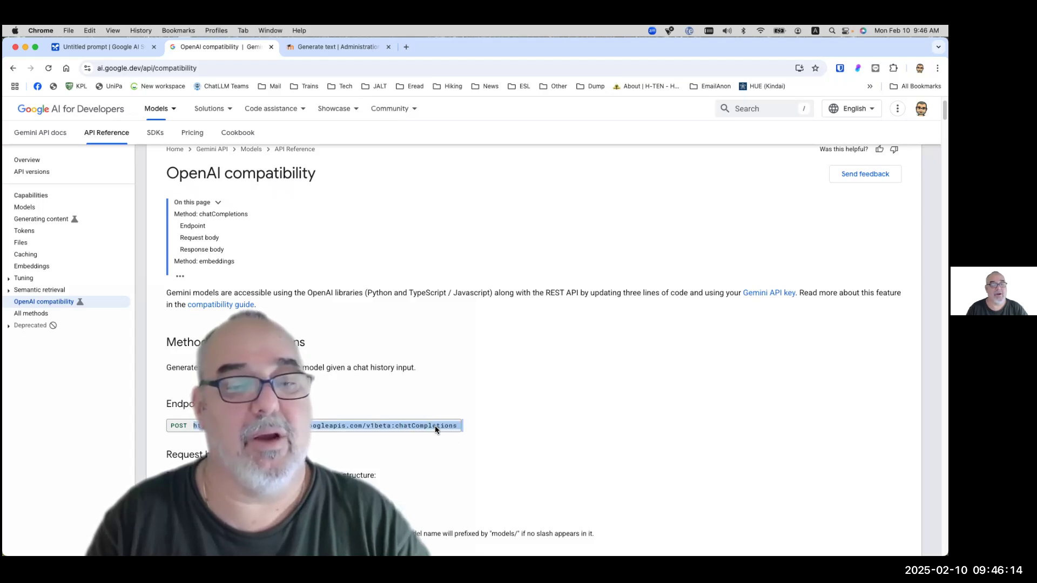
pyautogui.rightClick(439, 430)
pyautogui.click(444, 446)
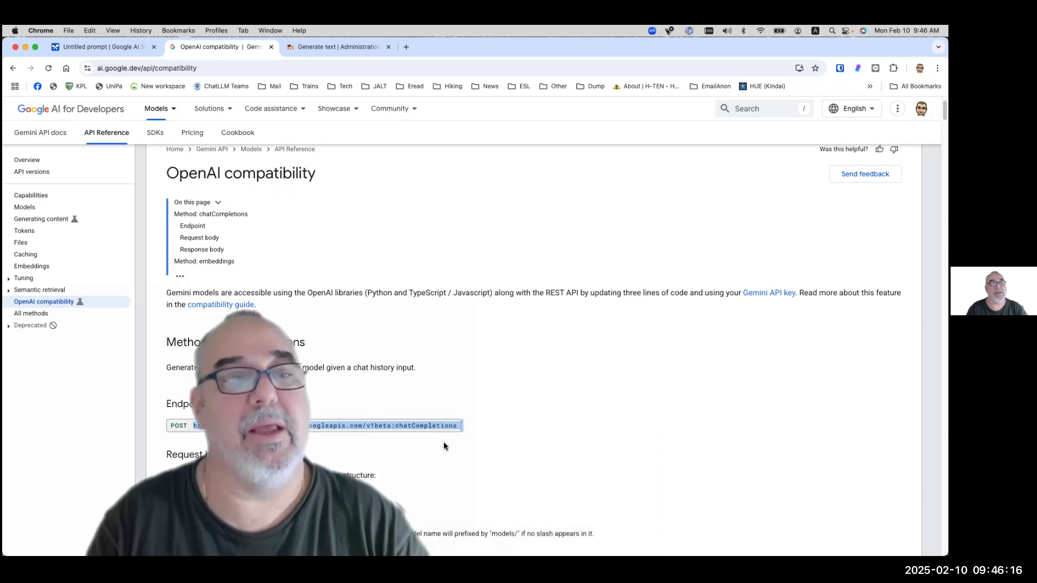
# Switch back to Moodle and replace the Generate text API endpoint with the copied Gemini v1beta:chatCompletions URL.
pyautogui.click(335, 48)
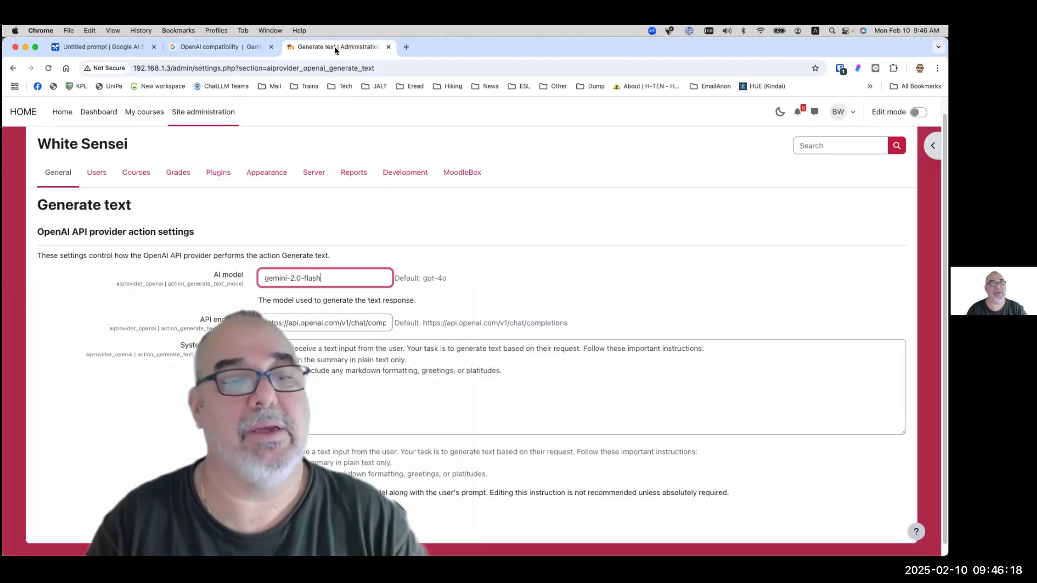
pyautogui.tripleClick(264, 323)
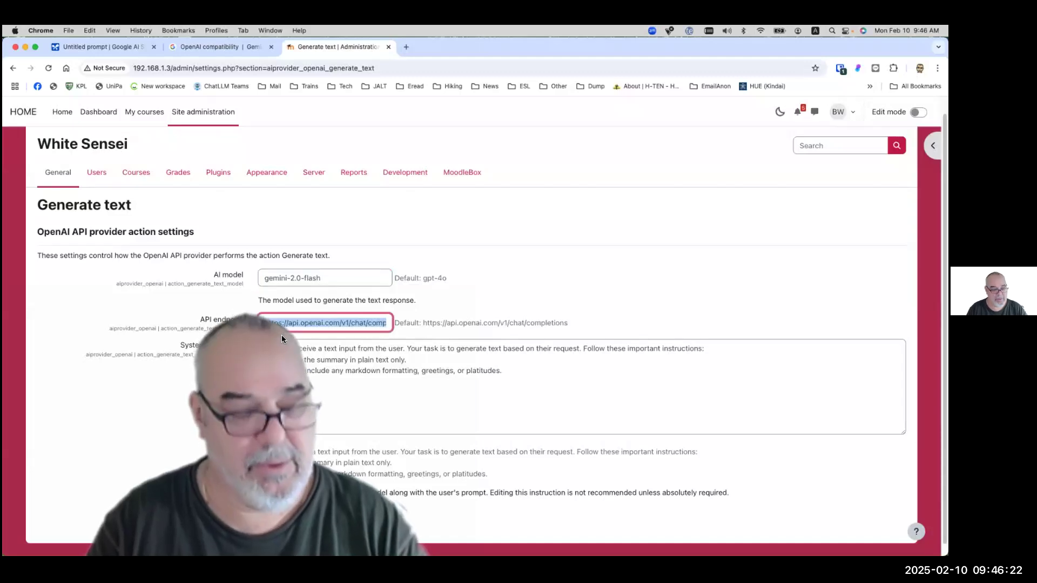
pyautogui.rightClick(295, 325)
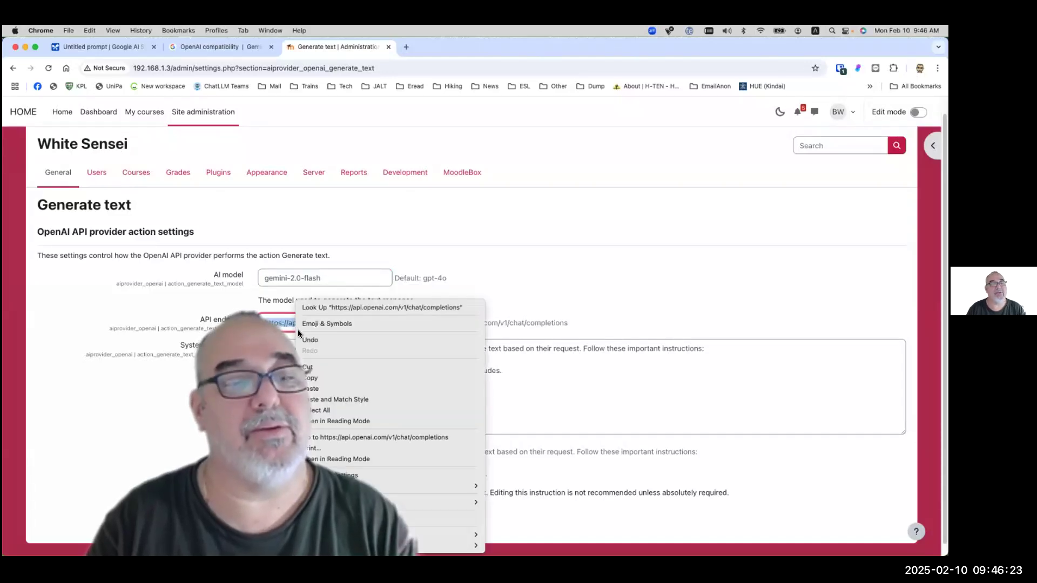
pyautogui.click(306, 384)
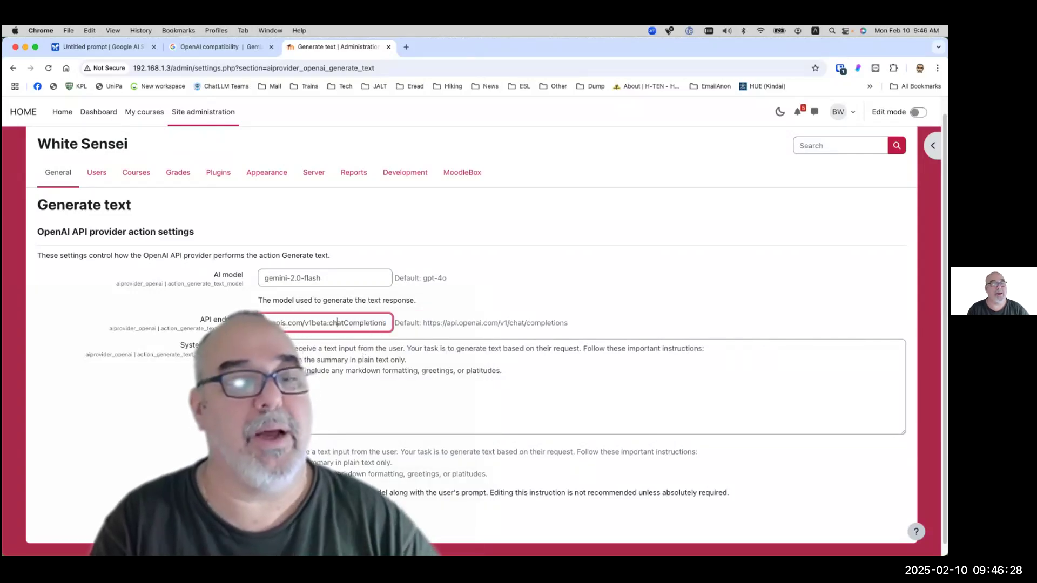
# Examine the earlier part of the pasted API endpoint URL.
pyautogui.press('Left')
pyautogui.press('Left')
pyautogui.press('Left')
pyautogui.press('Left')
pyautogui.press('Left')
pyautogui.press('Left')
pyautogui.press('Left')
pyautogui.press('Left')
pyautogui.press('Left')
pyautogui.press('Left')
pyautogui.press('Left')
pyautogui.press('Left')
pyautogui.press('Left')
pyautogui.press('Left')
pyautogui.press('Left')
pyautogui.press('Left')
pyautogui.press('Left')
pyautogui.press('Left')
pyautogui.press('Left')
pyautogui.press('Left')
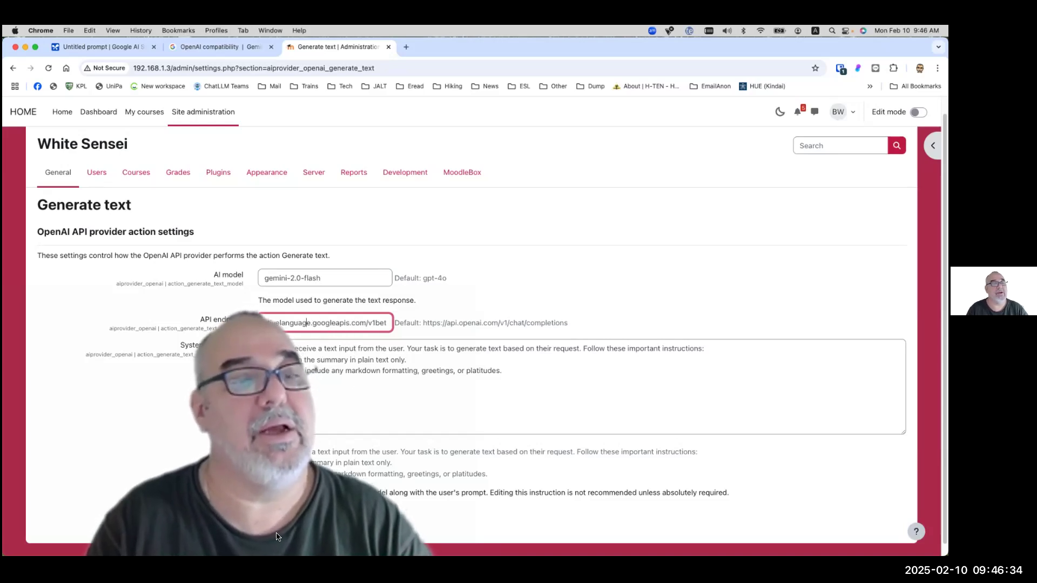
# Save the Generate text action settings of the OpenAI API provider.
pyautogui.press('Return')
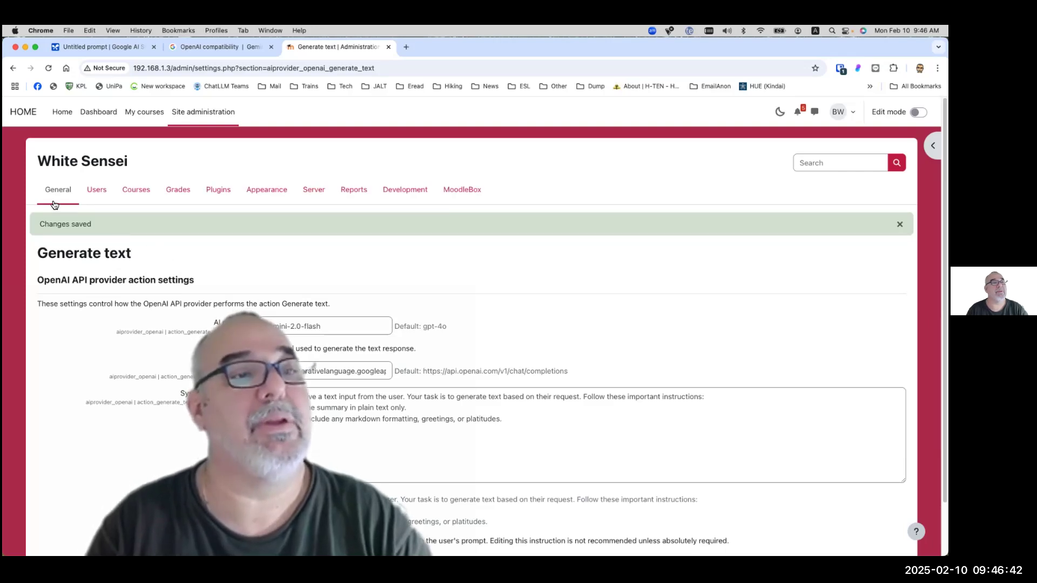
pyautogui.scroll(-3, 168, 321)
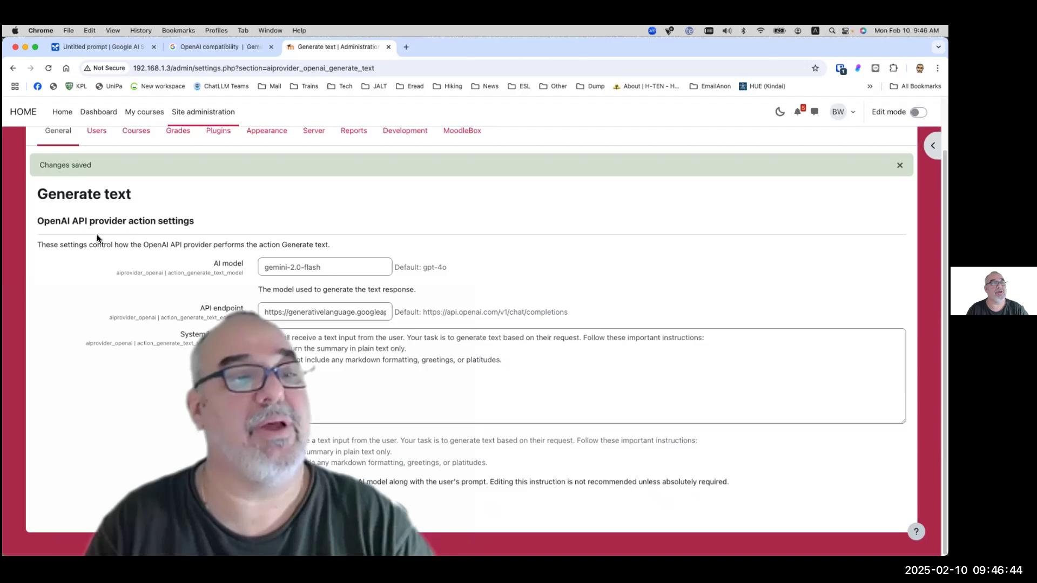
pyautogui.scroll(3, 76, 211)
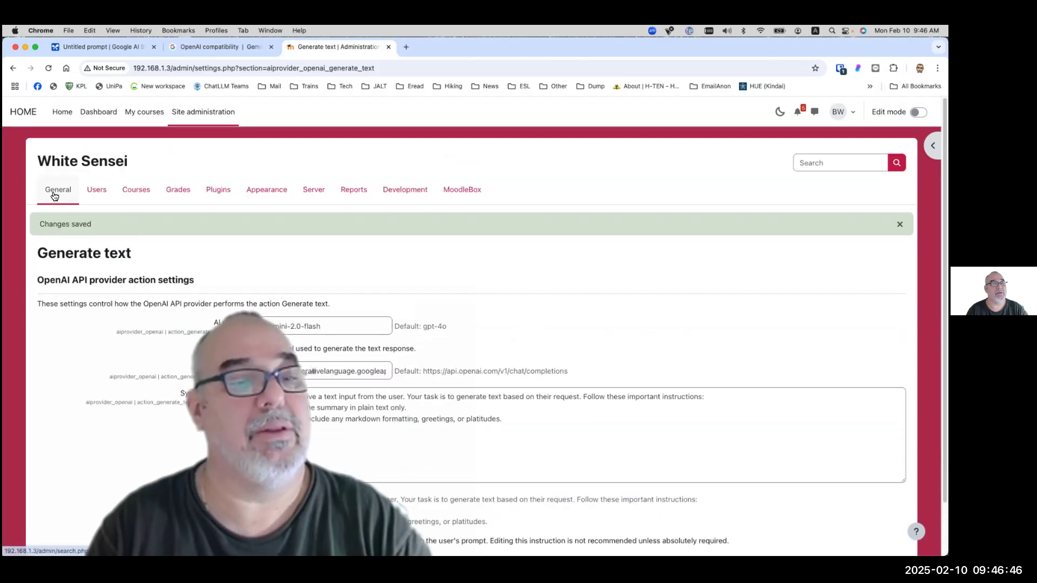
# Return to the AI providers in site administration and open the OpenAI API provider's Summarise text action settings.
pyautogui.click(53, 193)
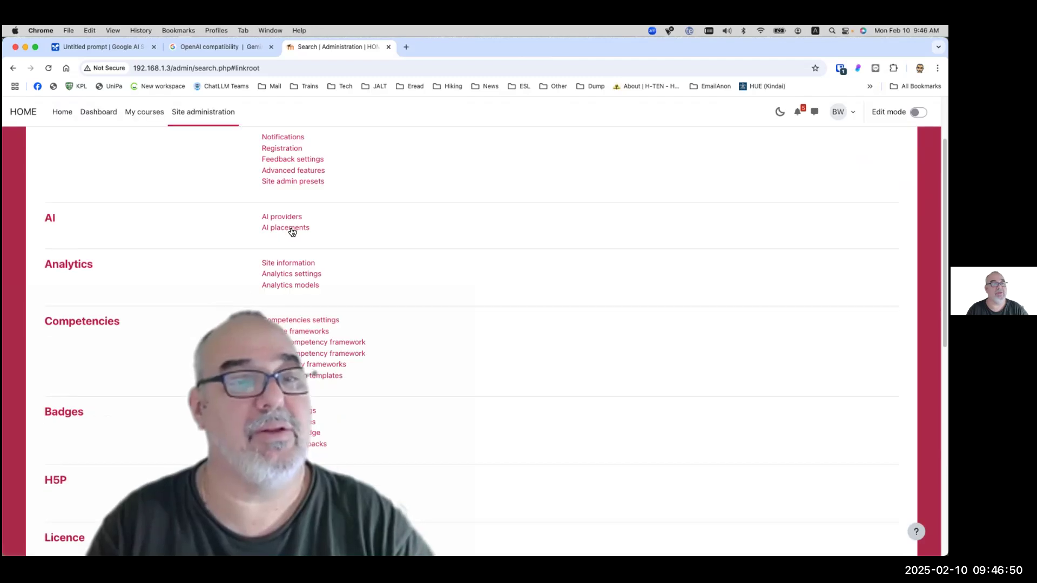
pyautogui.click(291, 228)
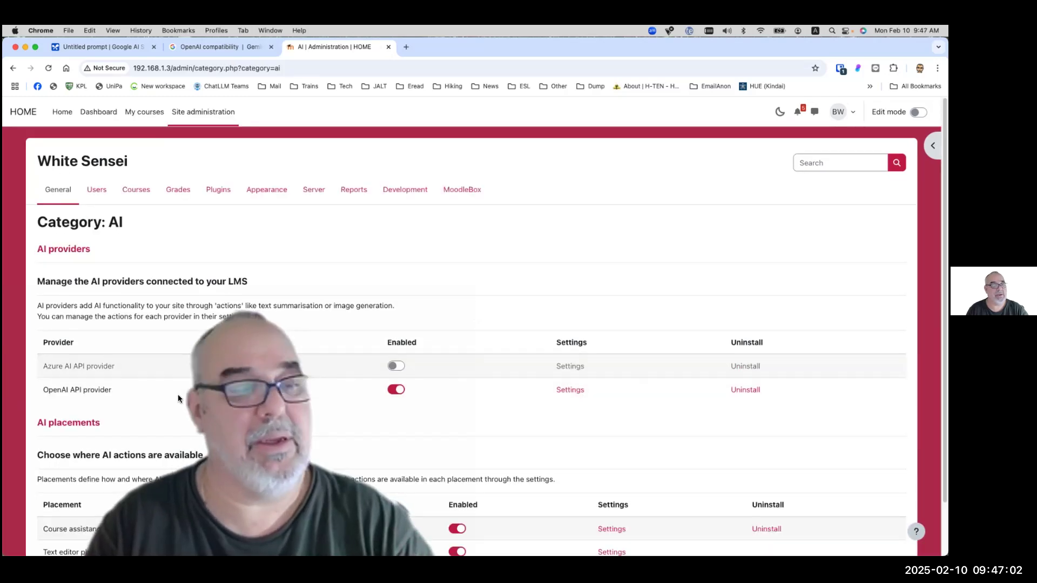
pyautogui.click(579, 390)
pyautogui.scroll(-3, 575, 385)
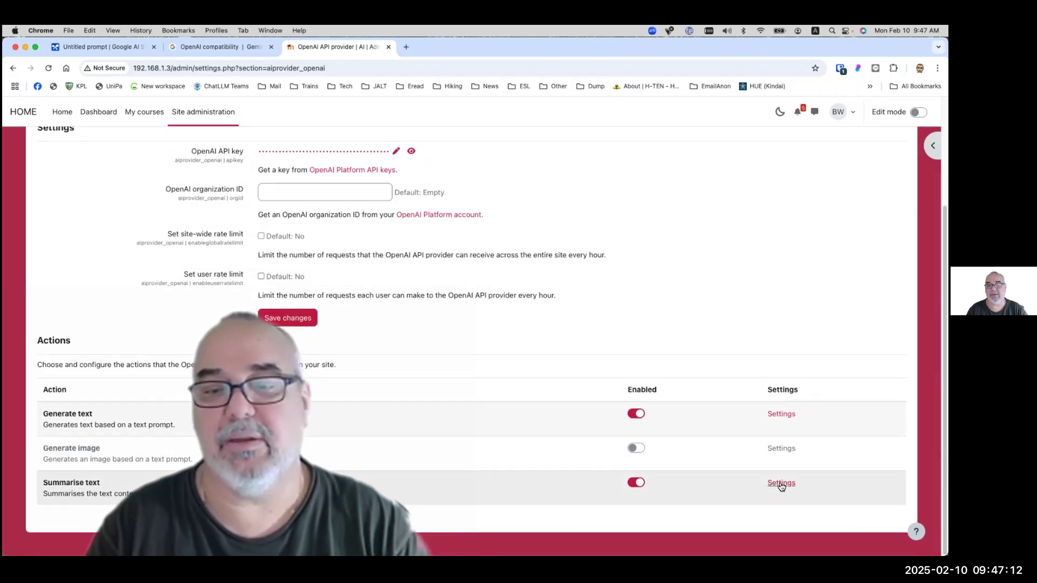
pyautogui.click(783, 482)
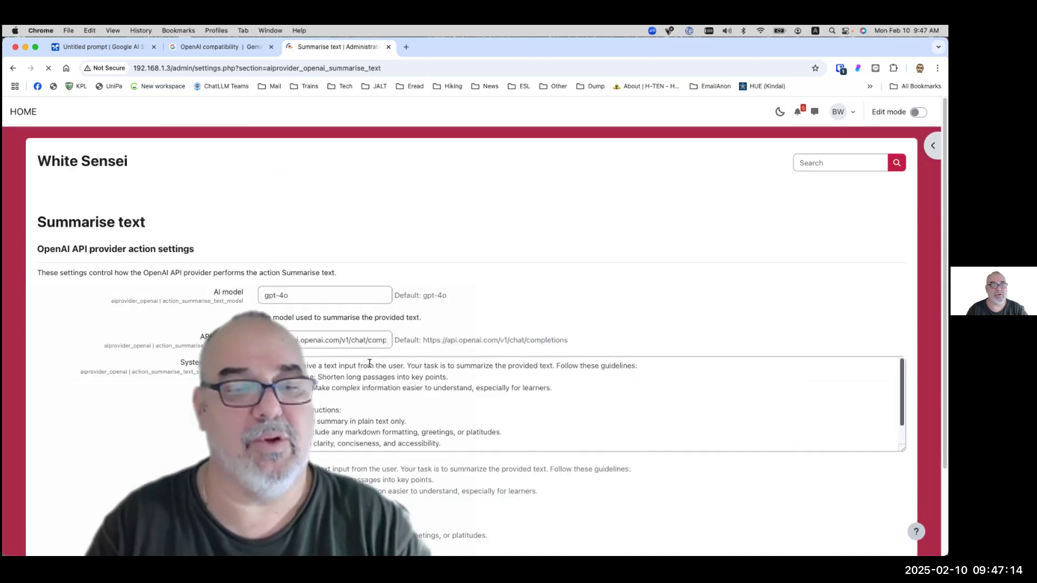
# Set the Summarise text AI model to gemini-2.0-flash and its API endpoint to the copied Gemini v1beta:chatCompletions URL, and save the changes.
pyautogui.tripleClick(260, 291)
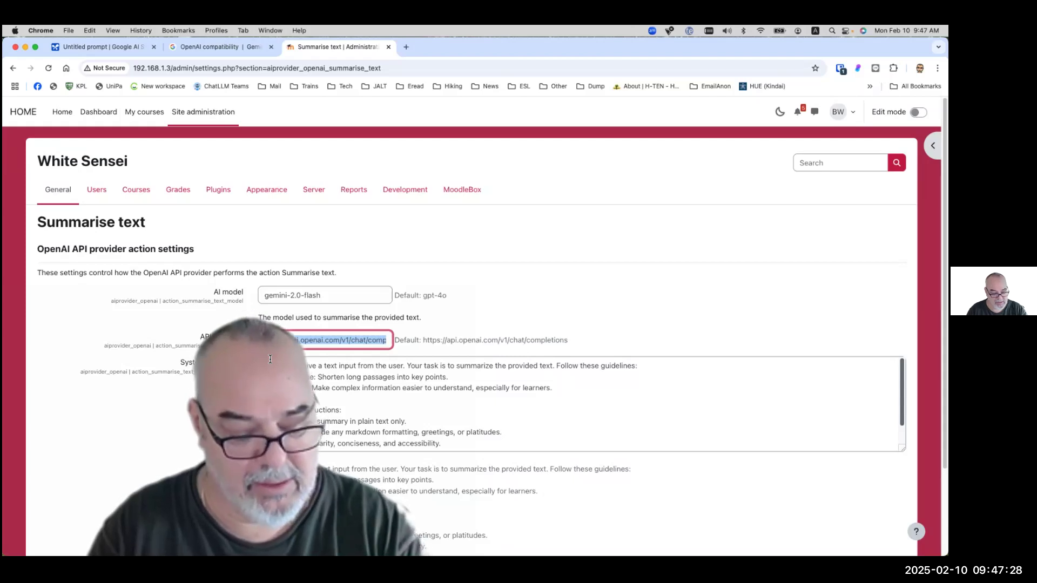
pyautogui.press('super+v')
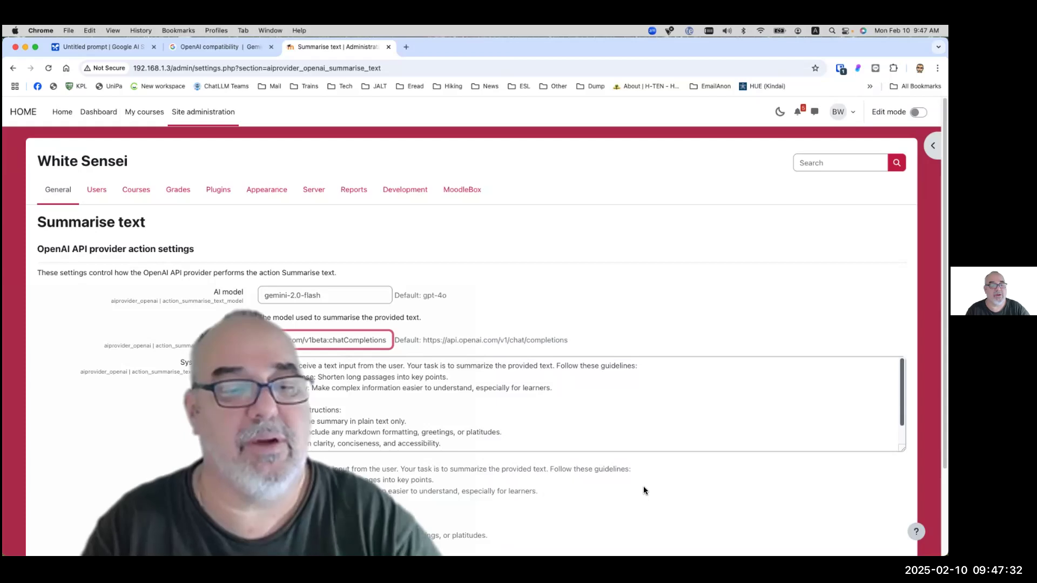
pyautogui.scroll(-4, 553, 485)
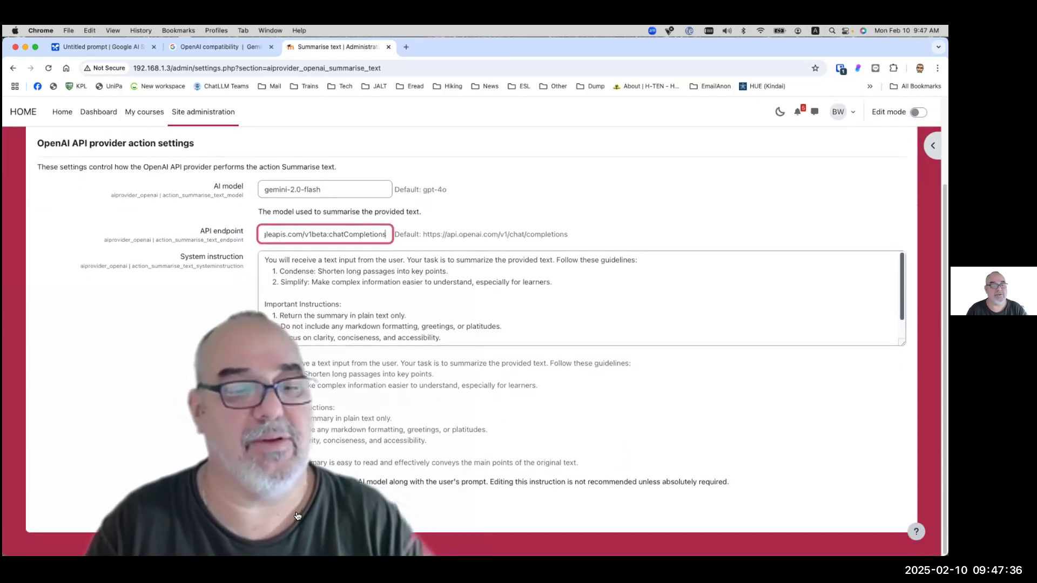
pyautogui.press('Return')
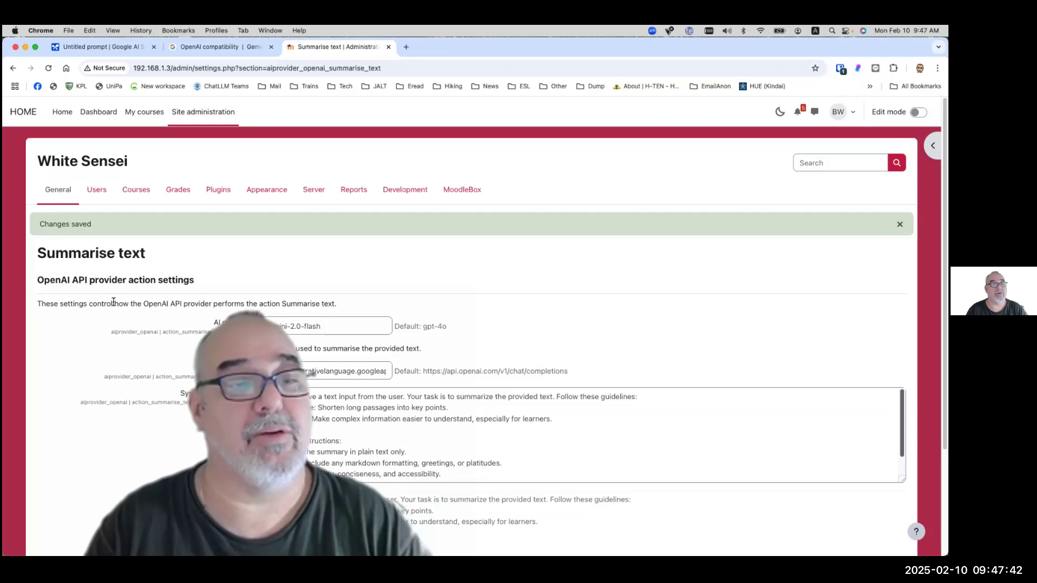
# Open the AI placements page in site administration and check whether the course assistance and text editor placements are enabled.
pyautogui.click(47, 191)
pyautogui.scroll(-2, 88, 241)
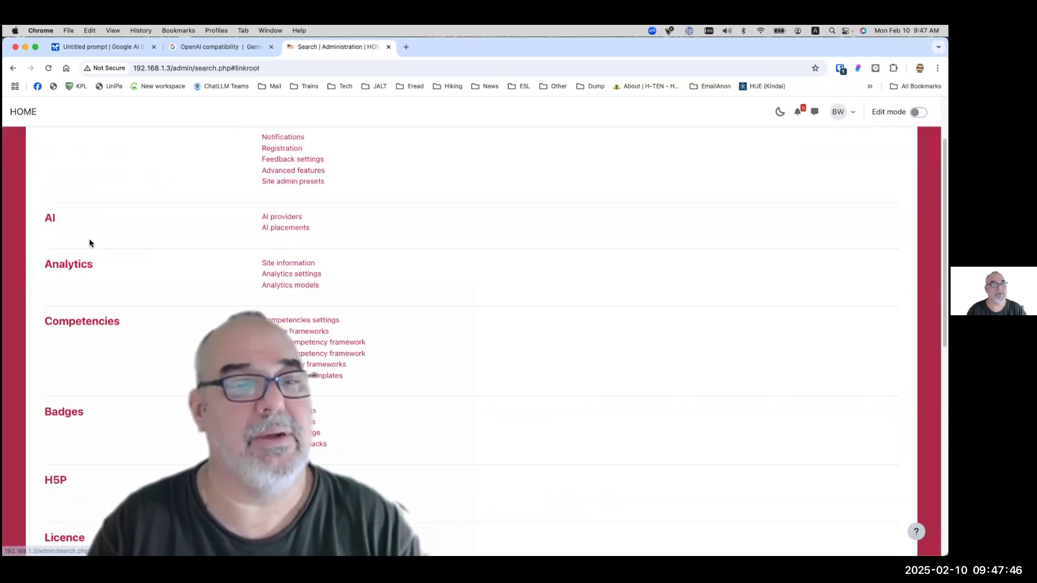
pyautogui.click(288, 231)
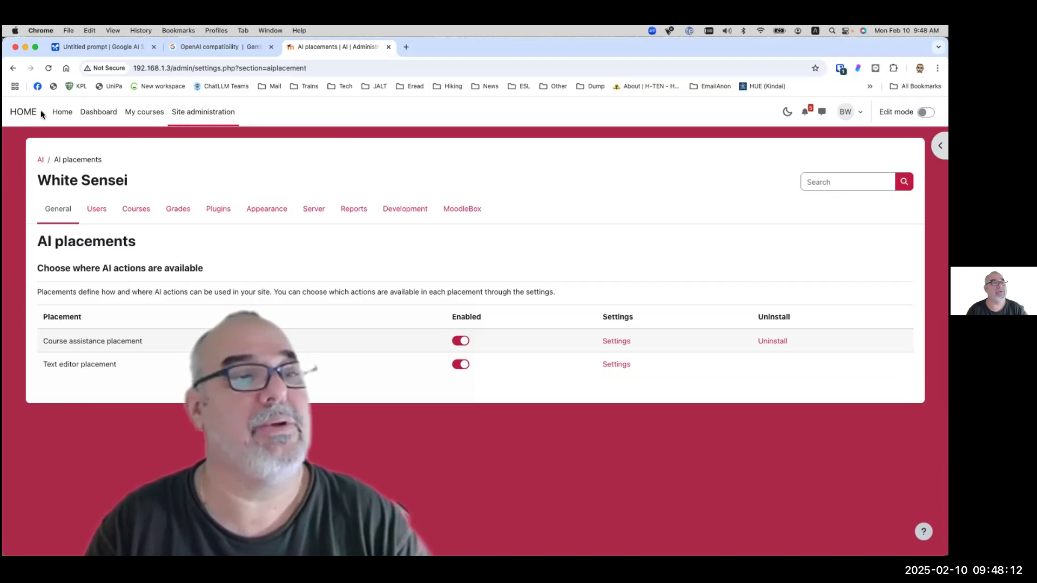
# Open the Demo Course in edit mode and start adding a Page resource to the first new section.
pyautogui.click(24, 113)
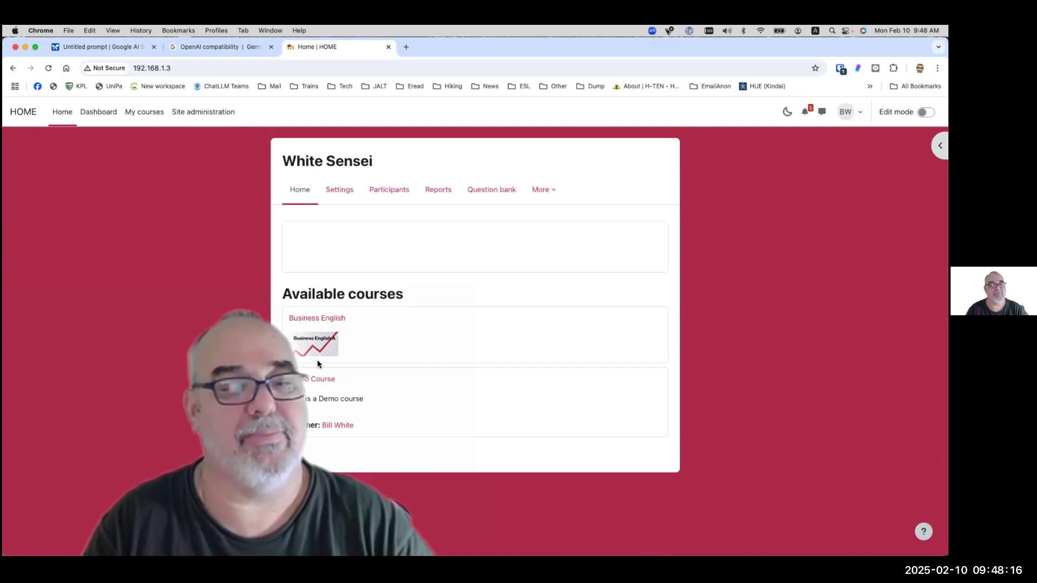
pyautogui.click(320, 381)
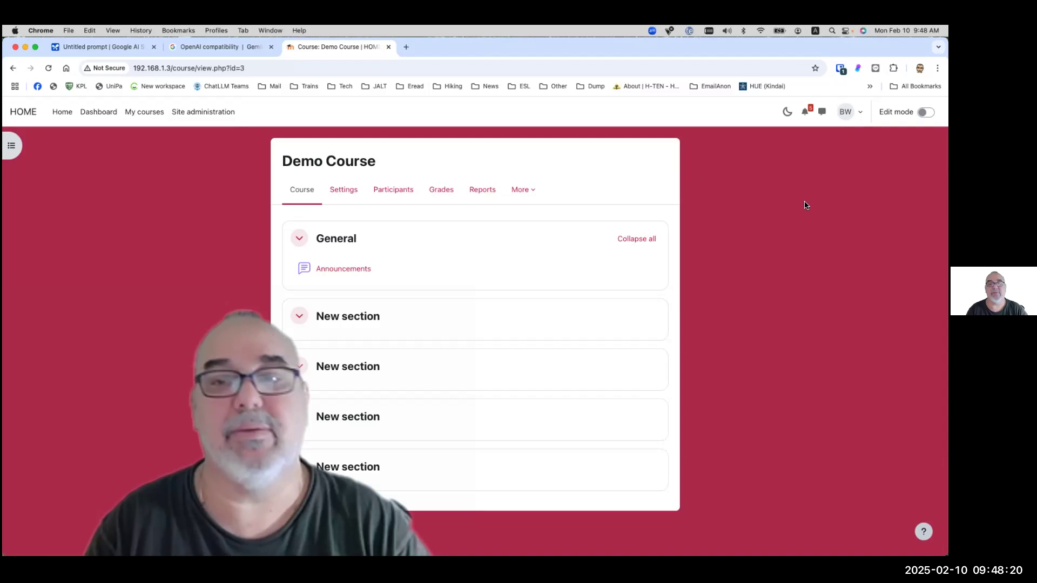
pyautogui.click(925, 112)
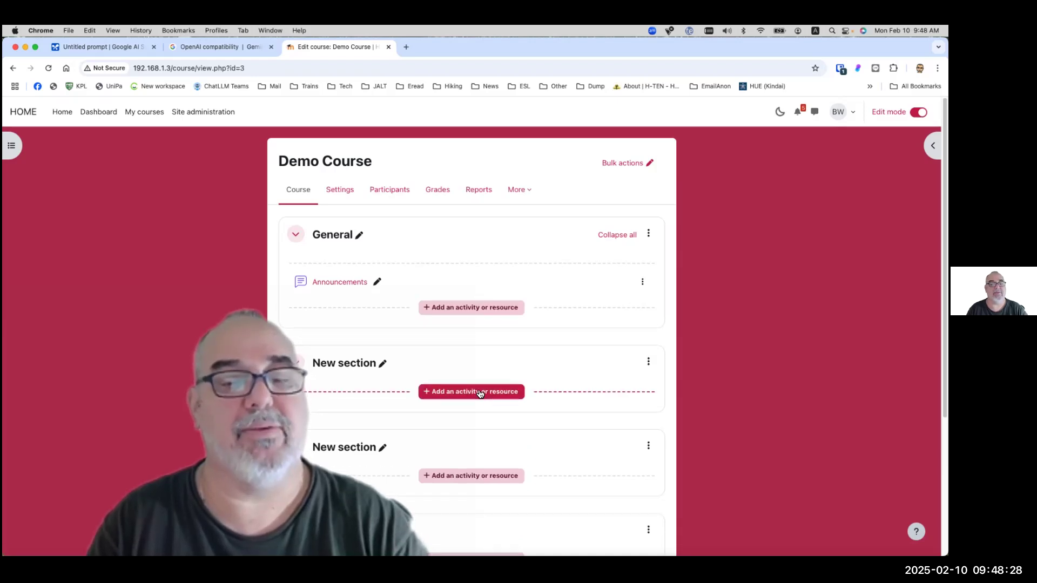
pyautogui.click(478, 393)
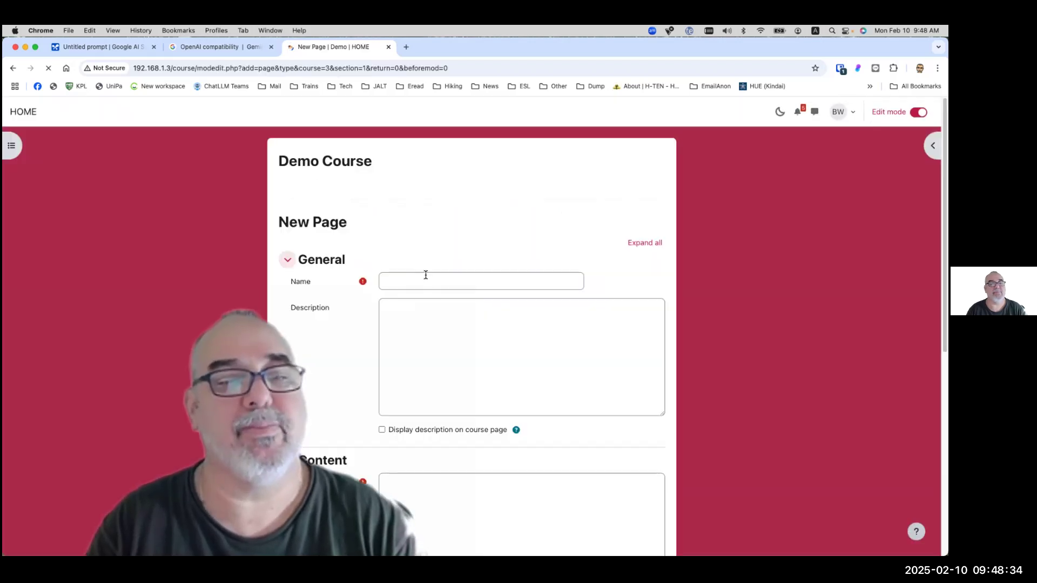
# Name the new page Demo and enter the description "Please read the following article.".
pyautogui.click(425, 275)
pyautogui.write('Demo')
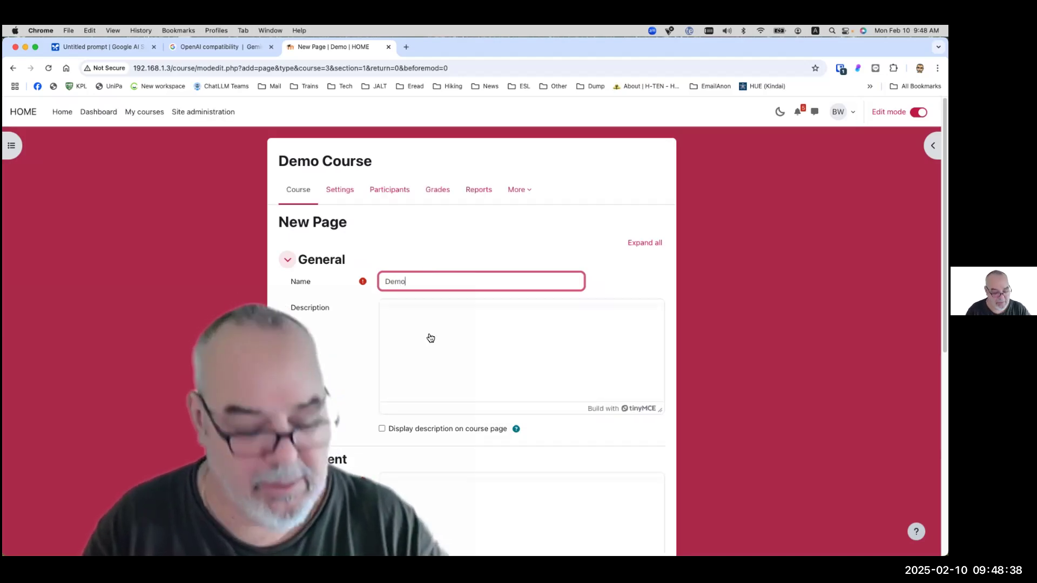
pyautogui.click(430, 339)
pyautogui.click(435, 331)
pyautogui.write('Fe')
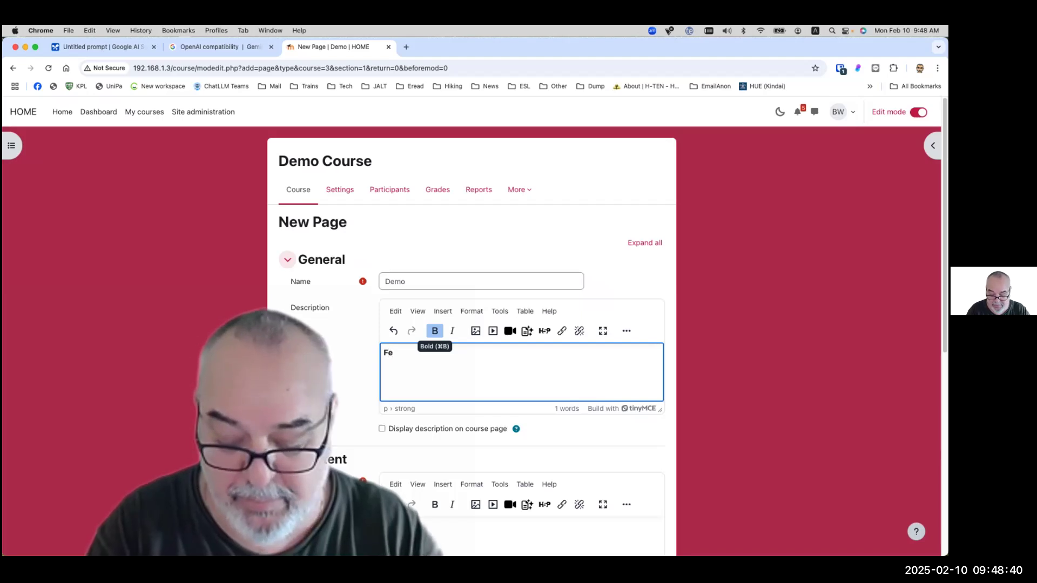
pyautogui.press('BackSpace')
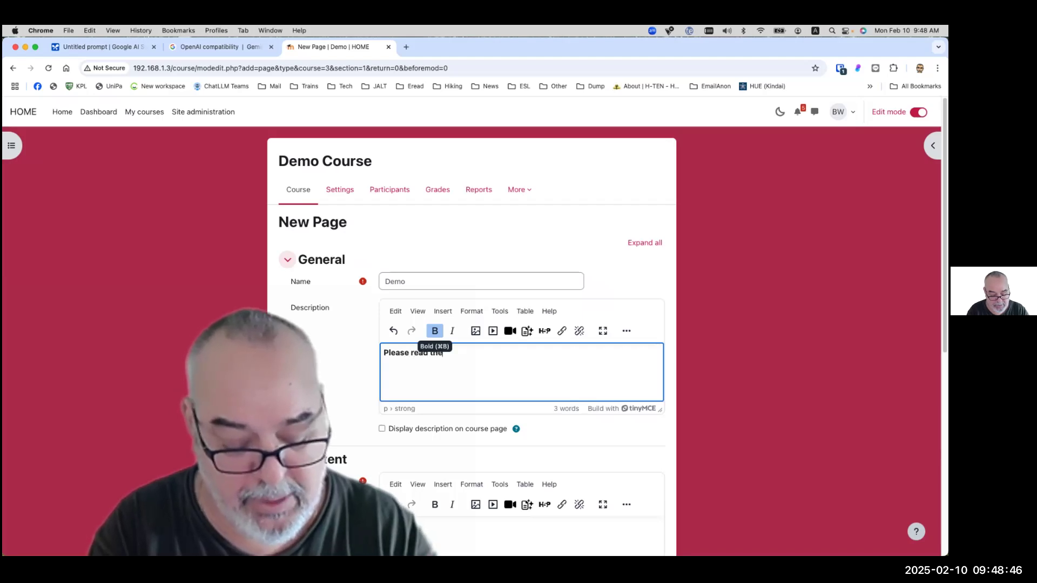
pyautogui.write('the following ')
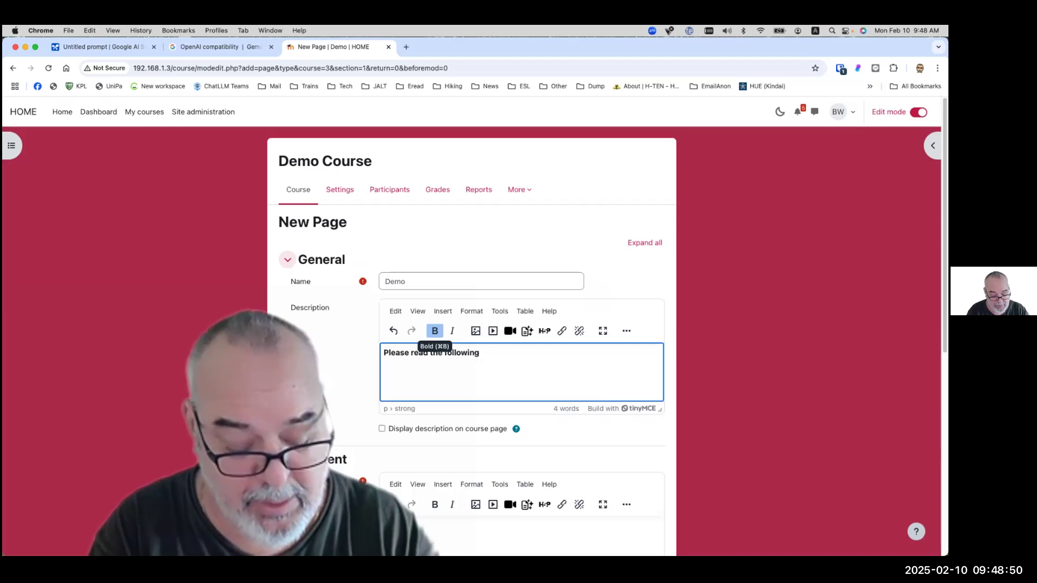
pyautogui.write('articl')
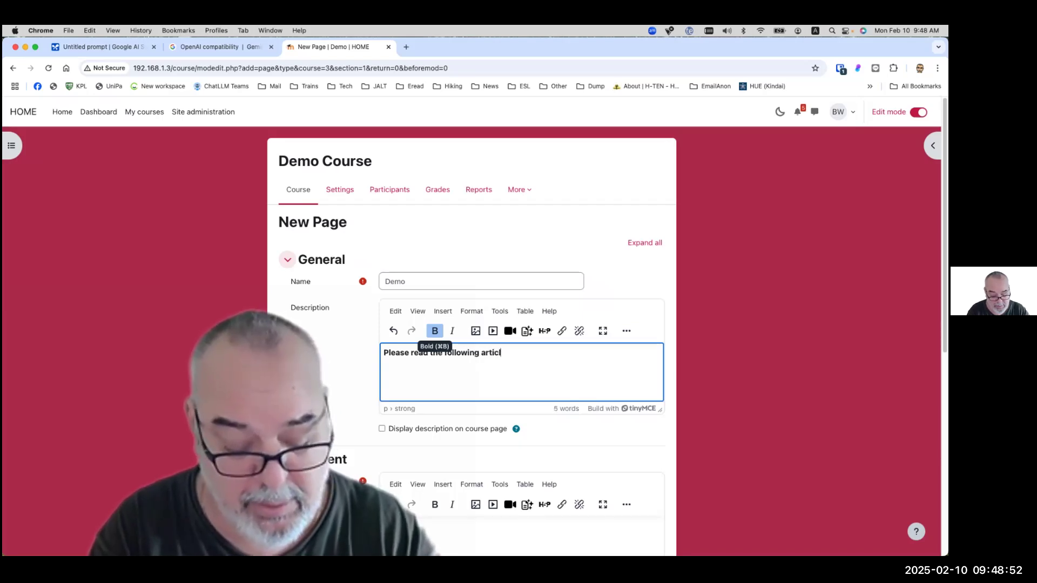
pyautogui.write('e')
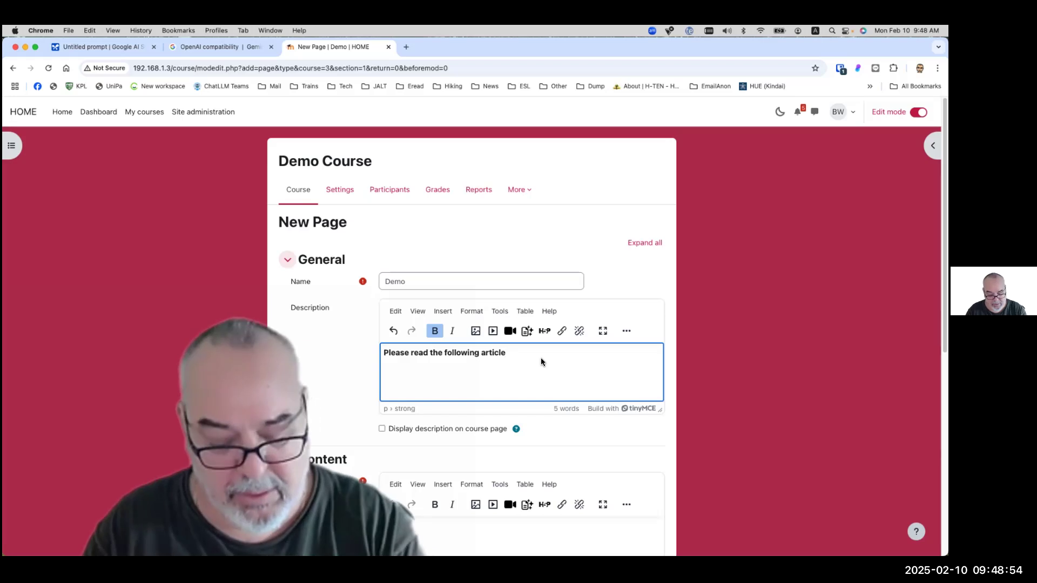
pyautogui.write('.')
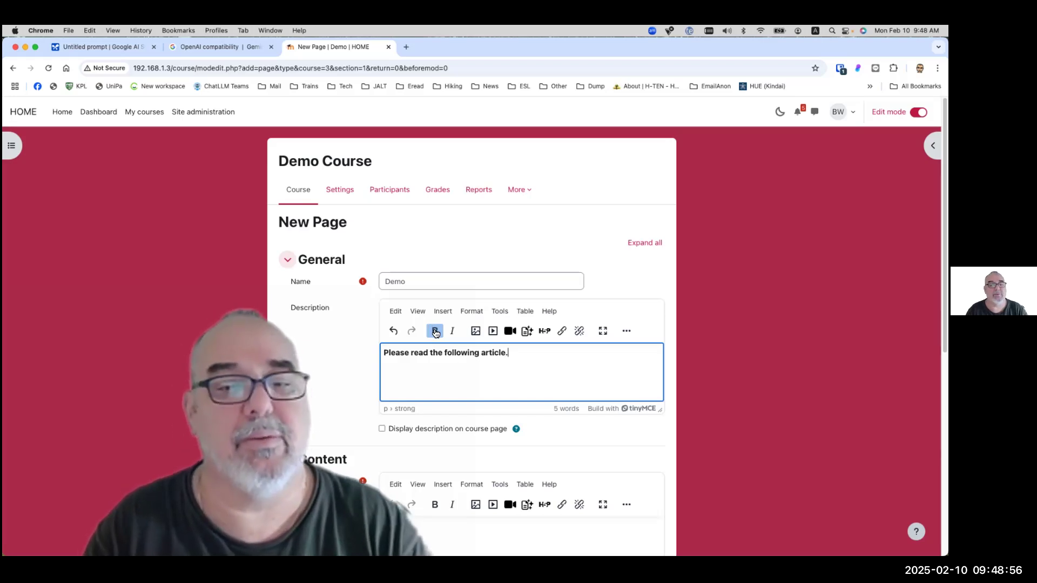
# Remove the bold formatting from the description text and enable displaying the description on the course page.
pyautogui.moveTo(508, 353); pyautogui.dragTo(370, 347)
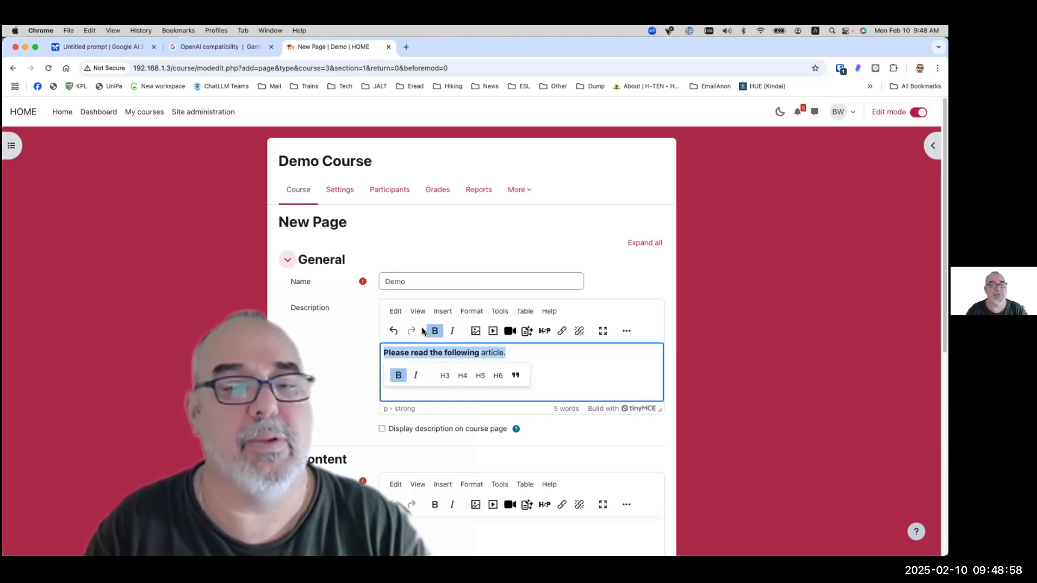
pyautogui.click(397, 376)
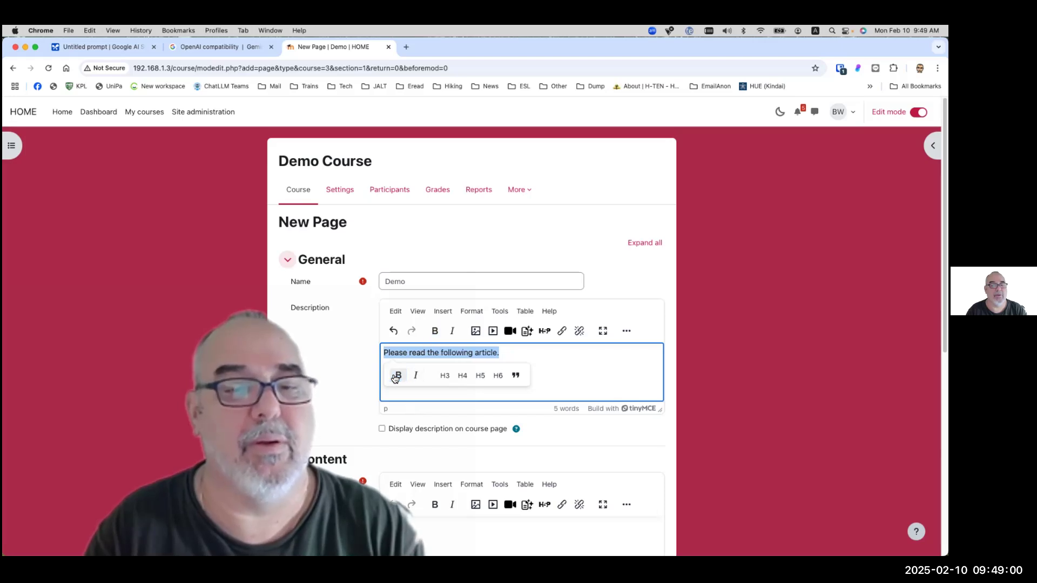
pyautogui.click(383, 430)
pyautogui.click(382, 428)
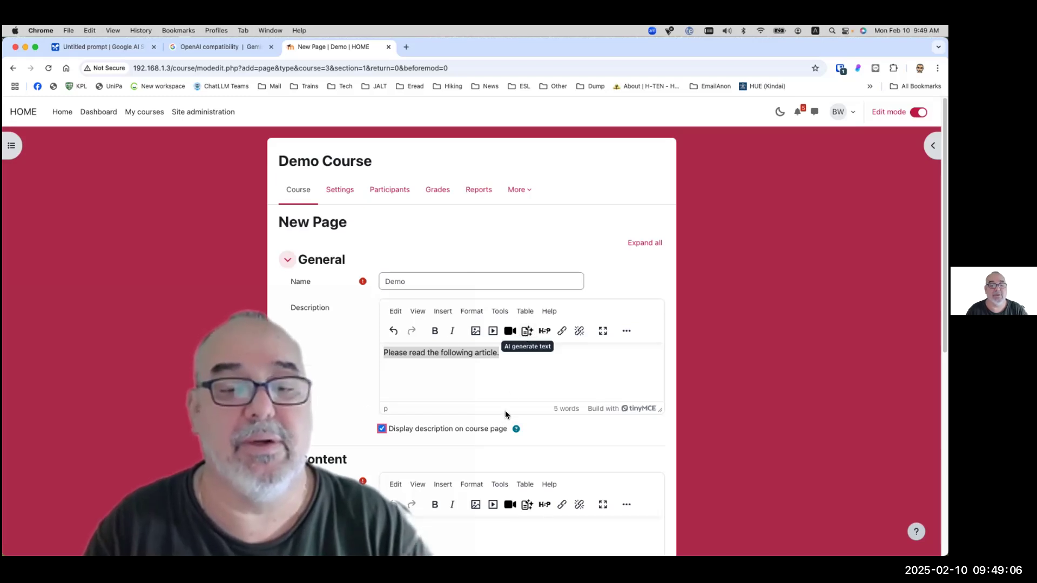
# Open AI text generation for the page content and request a 250 word article about credit card debt and personal bankruptcy in the US.
pyautogui.scroll(-3, 505, 411)
pyautogui.scroll(-5, 276, 402)
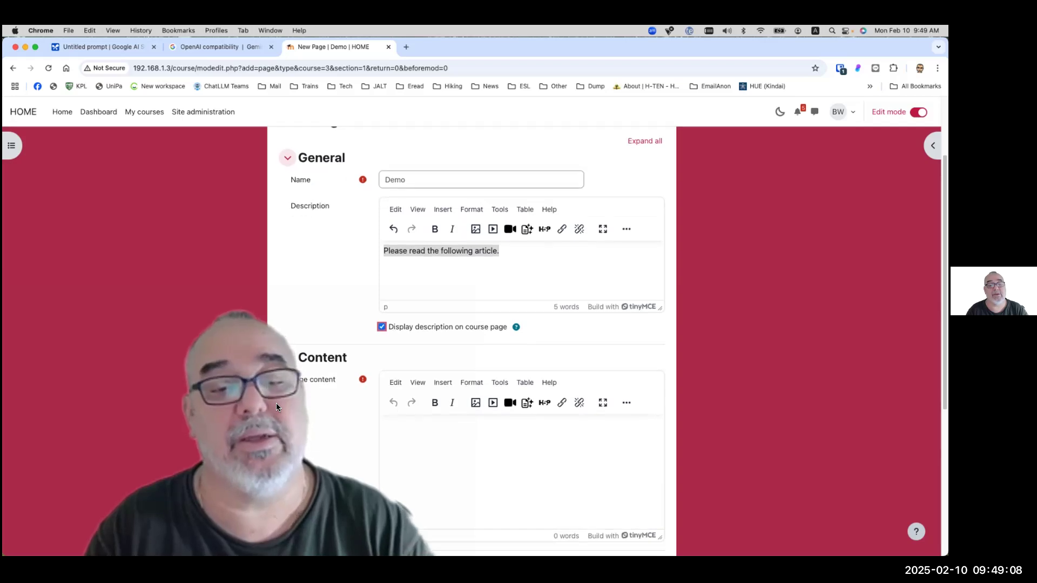
pyautogui.click(526, 236)
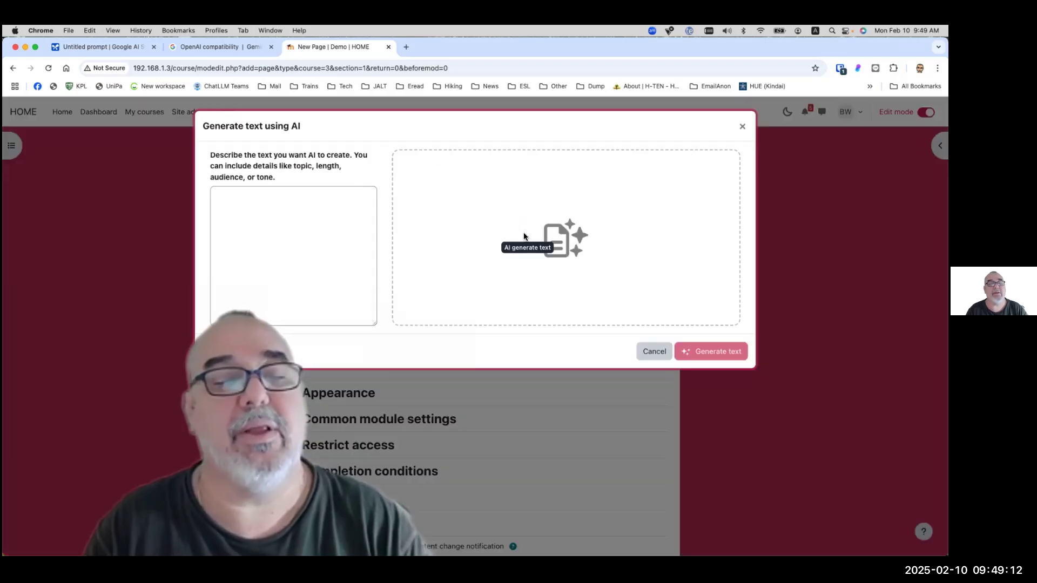
pyautogui.click(261, 204)
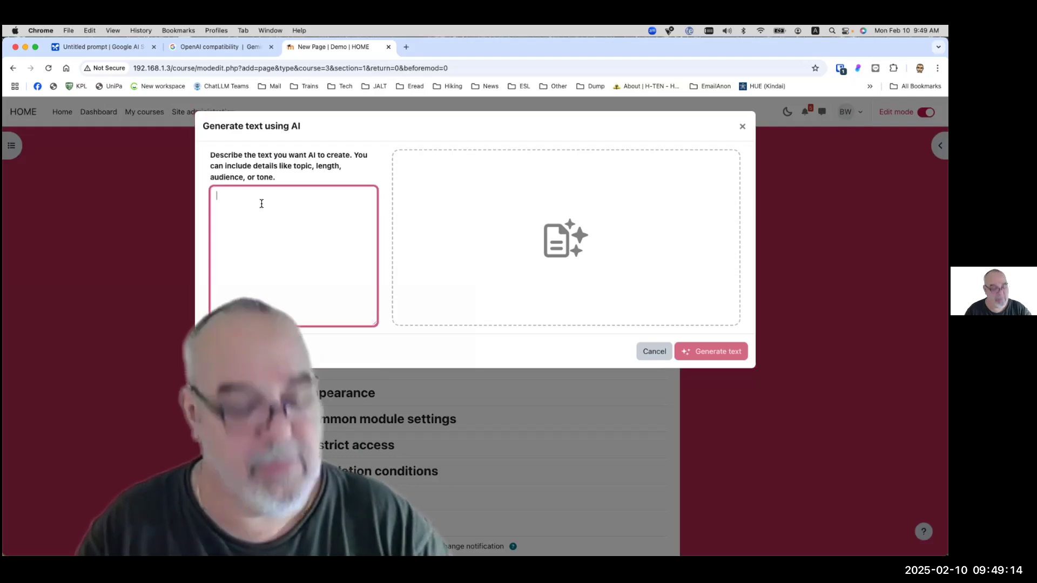
pyautogui.write('Create a 250 word')
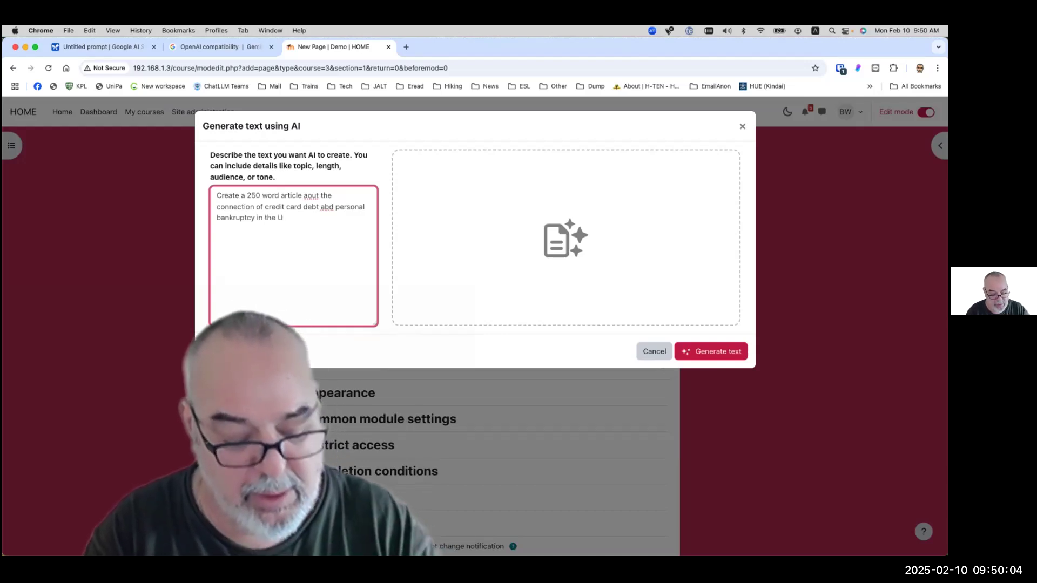
# Correct the misspelled prompt words to "about" and "and", and generate the article text.
pyautogui.rightClick(313, 198)
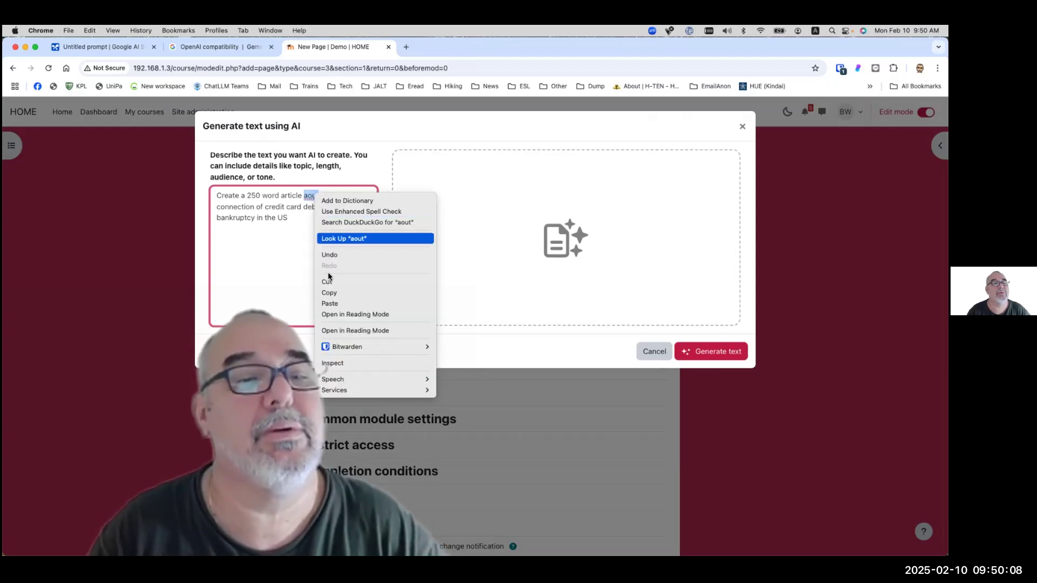
pyautogui.press('Escape')
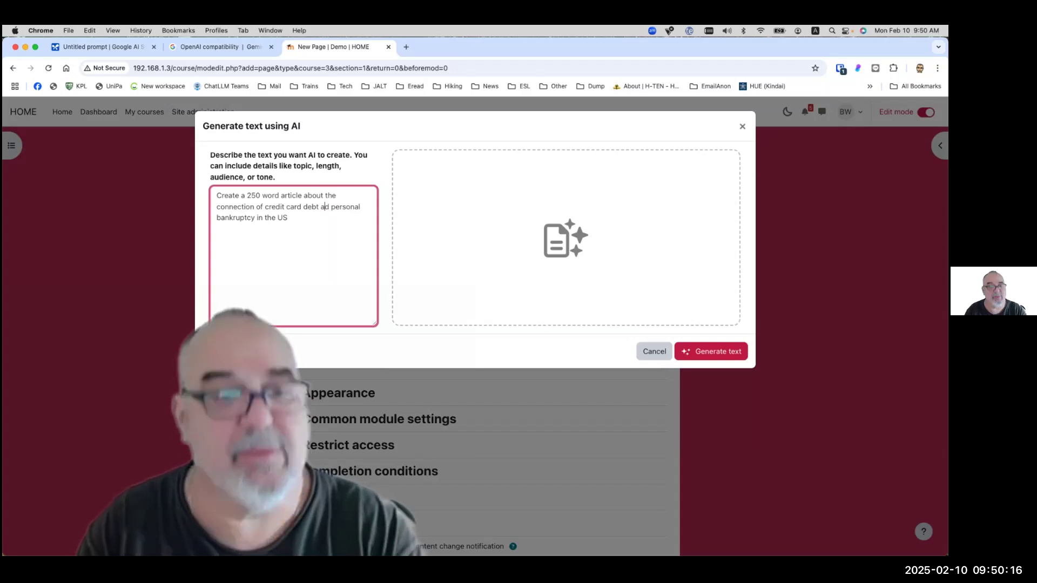
pyautogui.write('n')
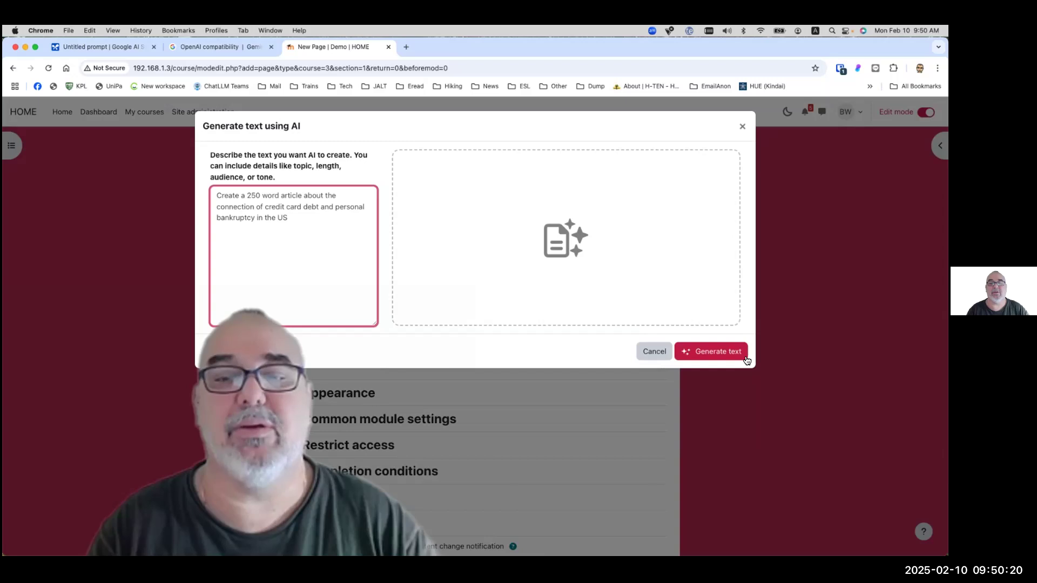
pyautogui.click(724, 352)
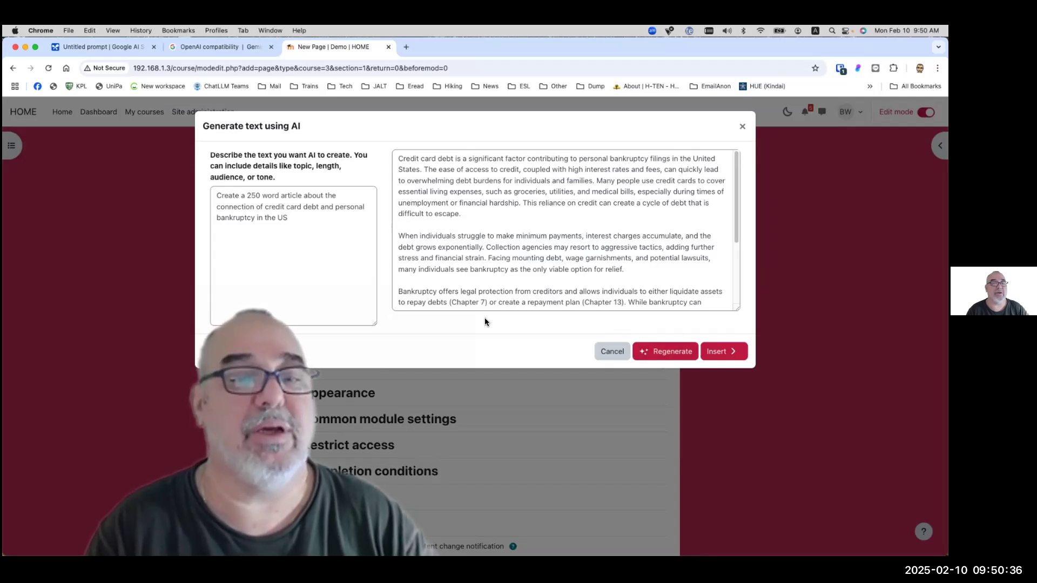
# Insert the generated credit card debt article into the page content, and save and display the page.
pyautogui.click(723, 351)
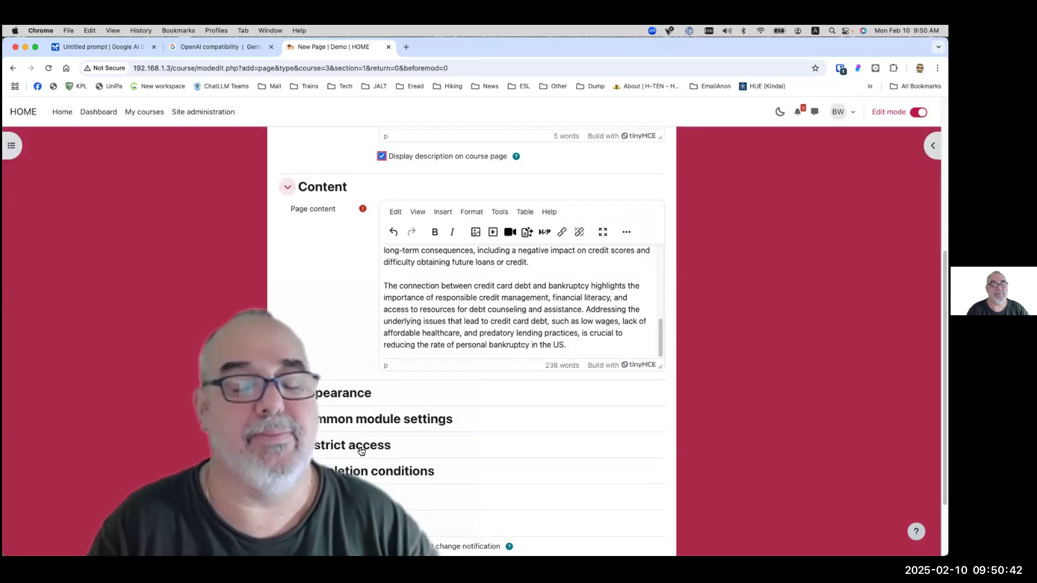
pyautogui.scroll(-3, 378, 459)
pyautogui.click(523, 485)
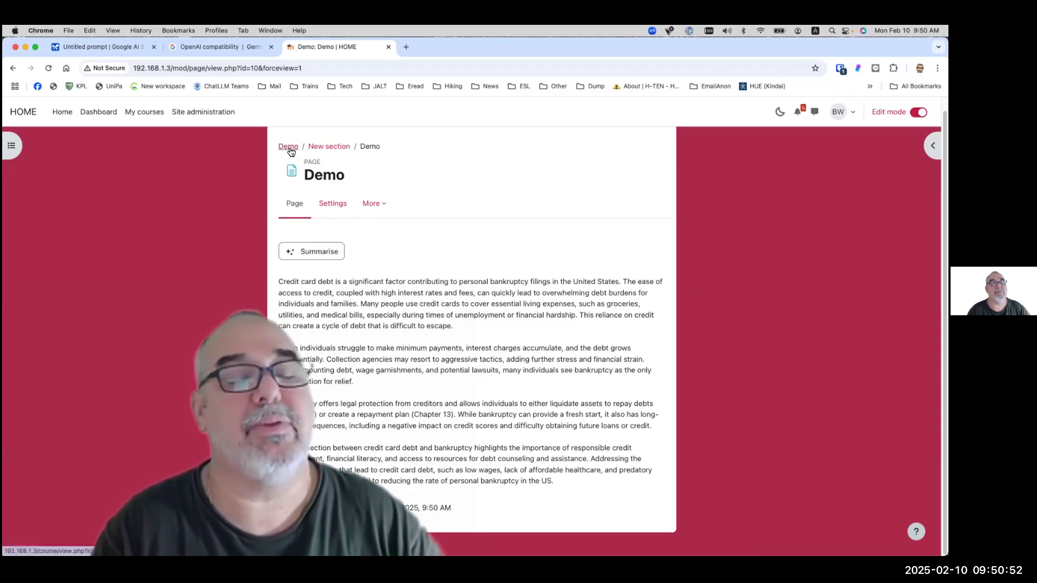
# Leave the Demo page and open the "Transcript: Banking and Credit" page in the Business English course.
pyautogui.click(334, 148)
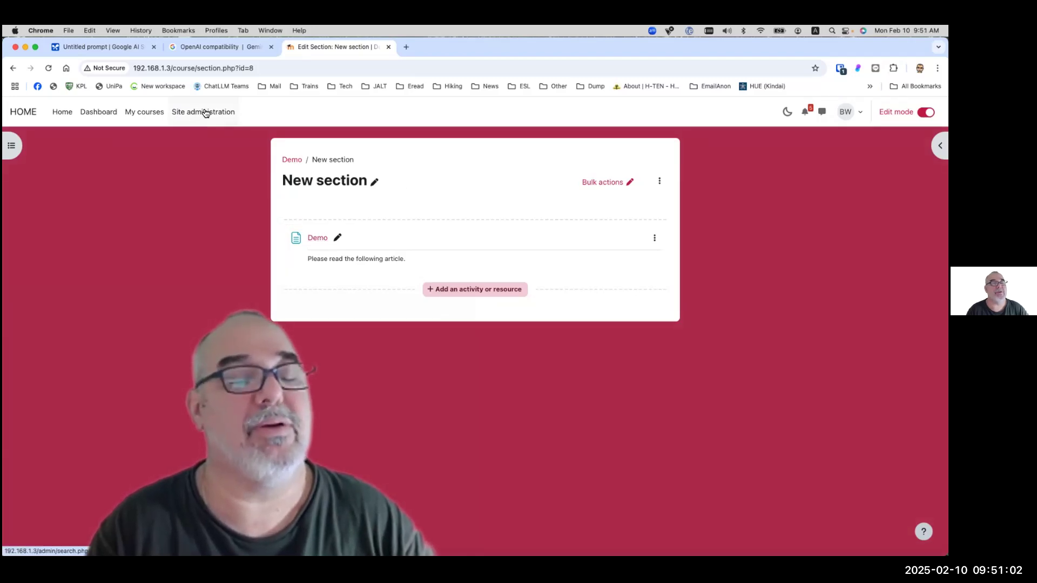
pyautogui.click(66, 113)
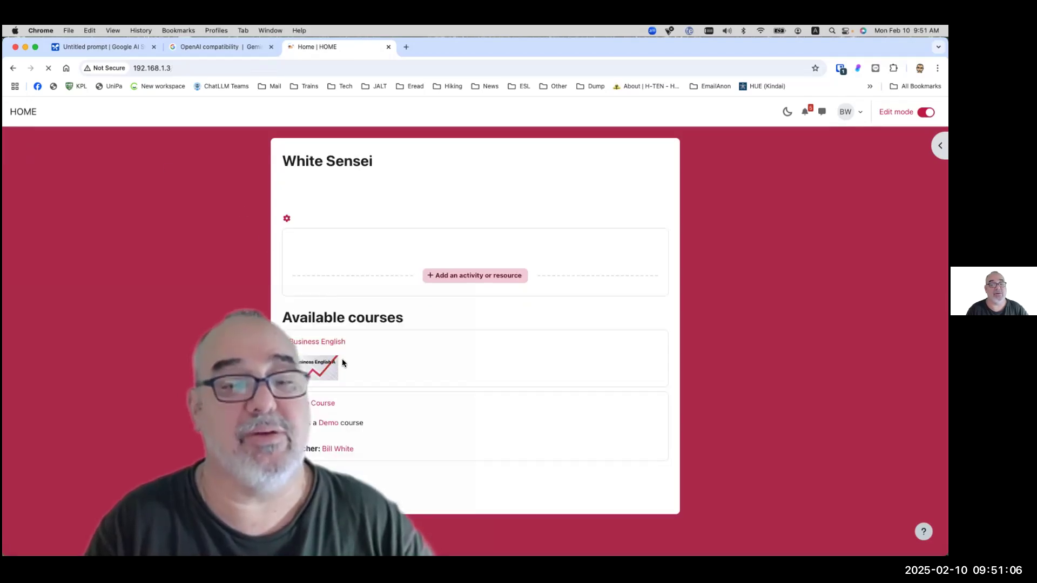
pyautogui.click(329, 346)
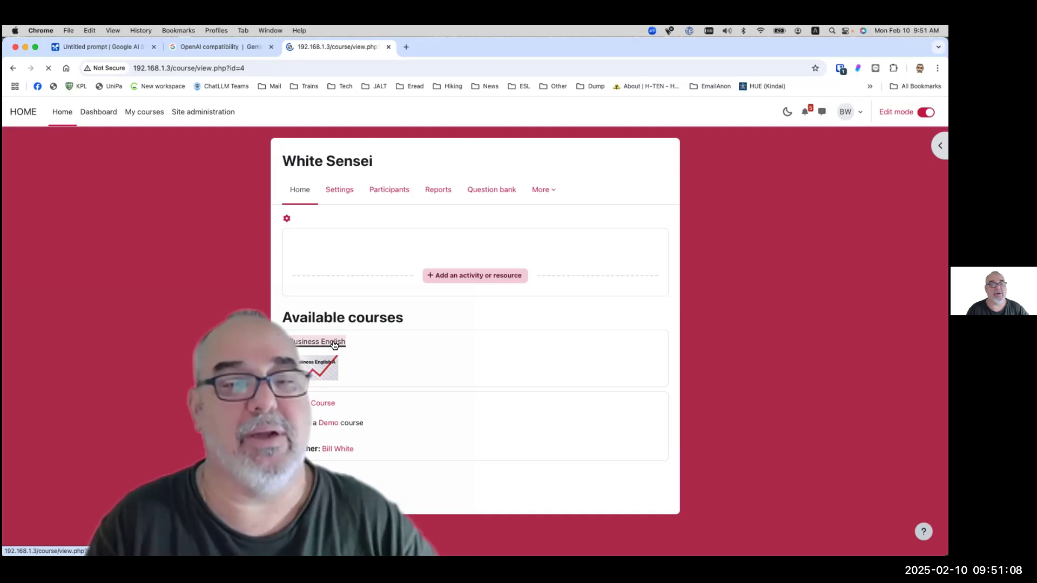
pyautogui.click(390, 416)
pyautogui.scroll(-3, 390, 416)
pyautogui.scroll(-3, 390, 416)
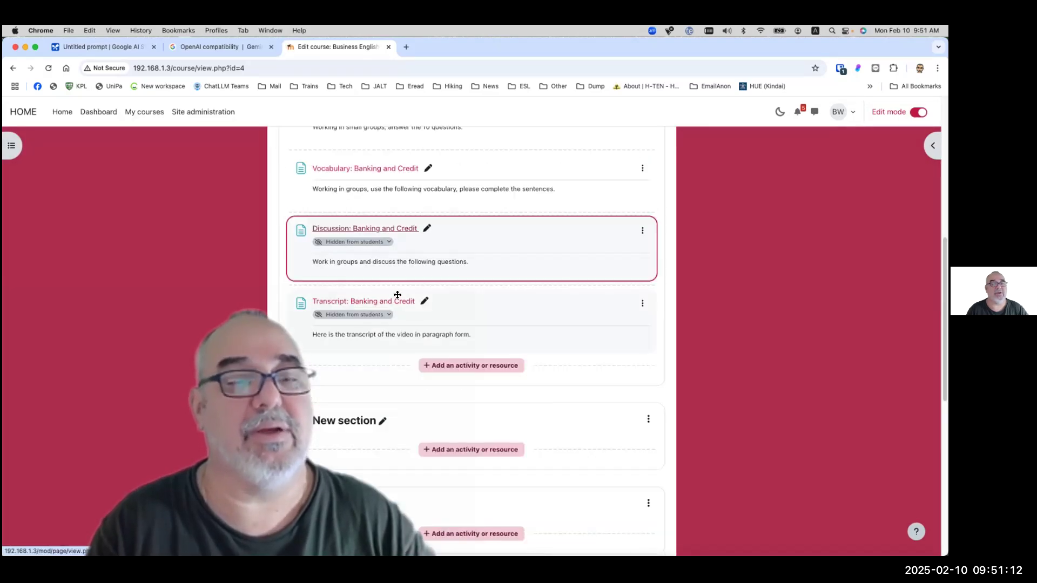
pyautogui.click(399, 305)
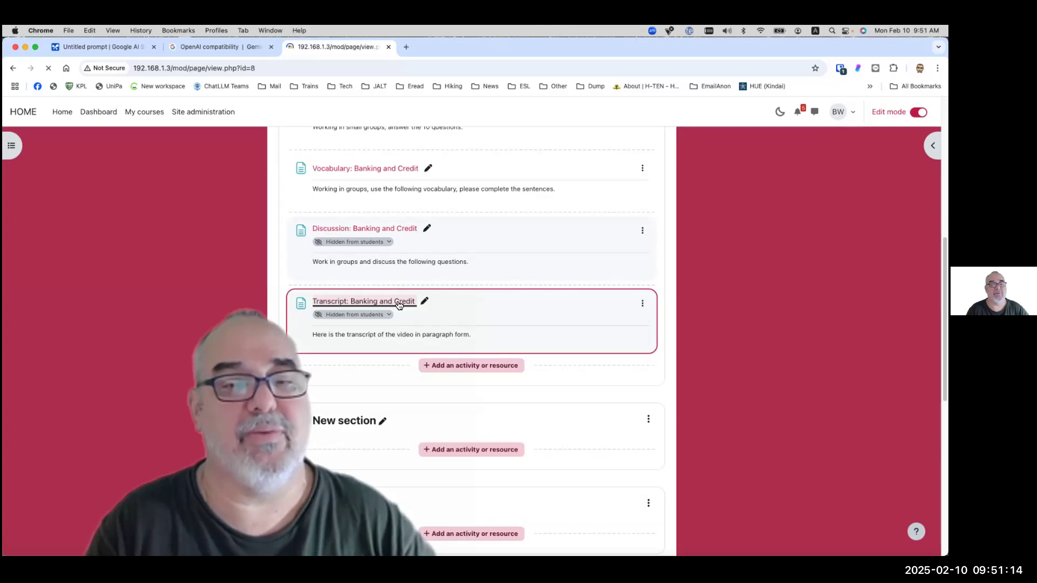
# Generate an AI summary of the Banking and Credit transcript, and close it to return to the site's home page.
pyautogui.scroll(-9, 413, 314)
pyautogui.scroll(-2, 415, 320)
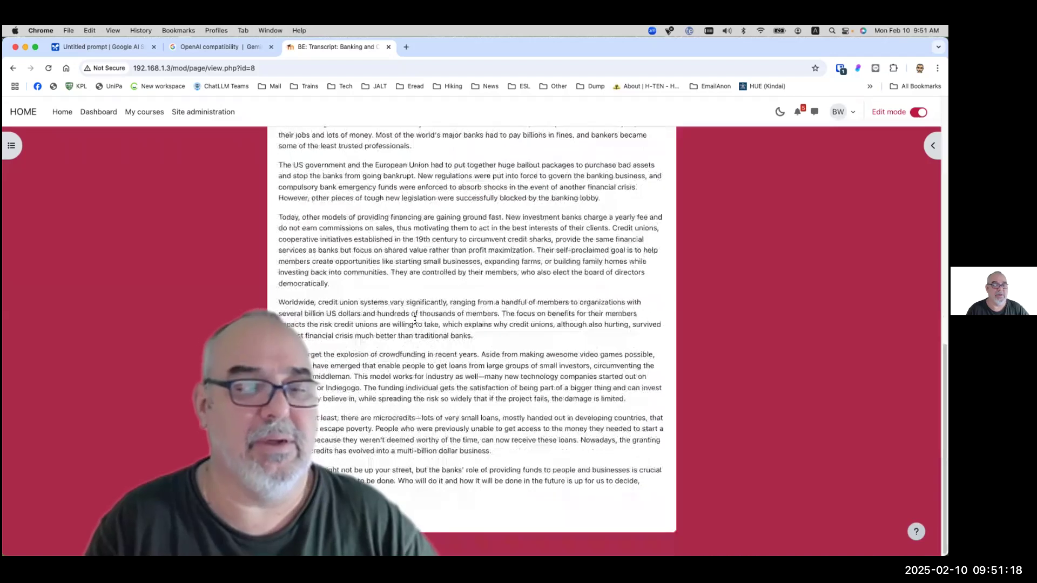
pyautogui.scroll(10, 415, 321)
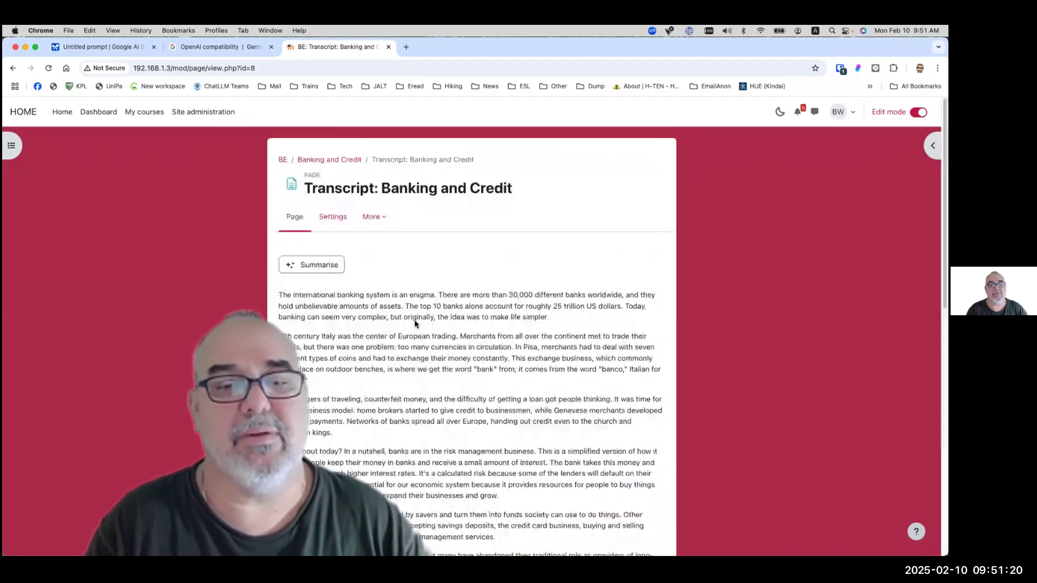
pyautogui.click(299, 266)
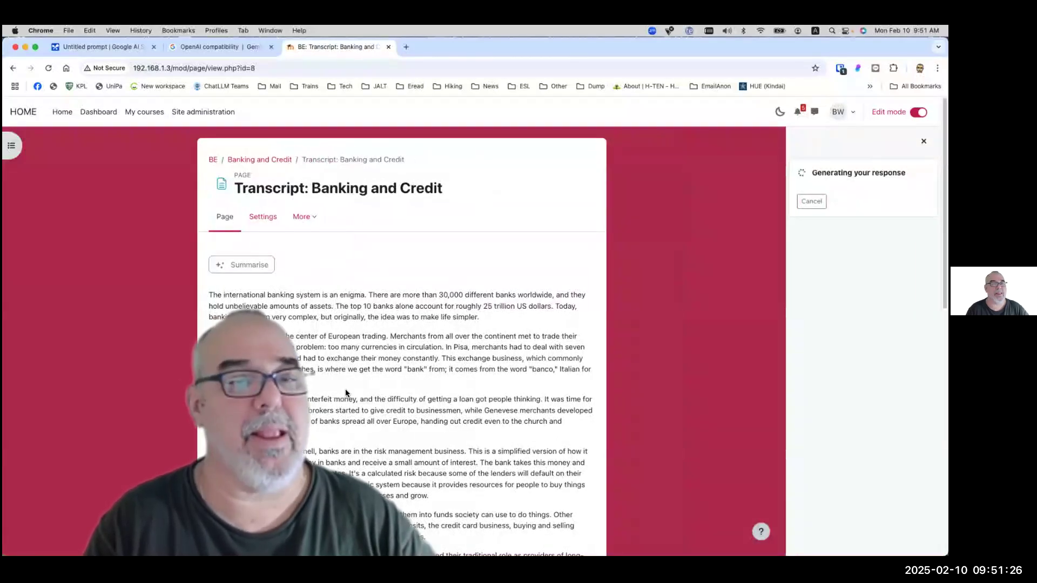
pyautogui.scroll(-10, 432, 323)
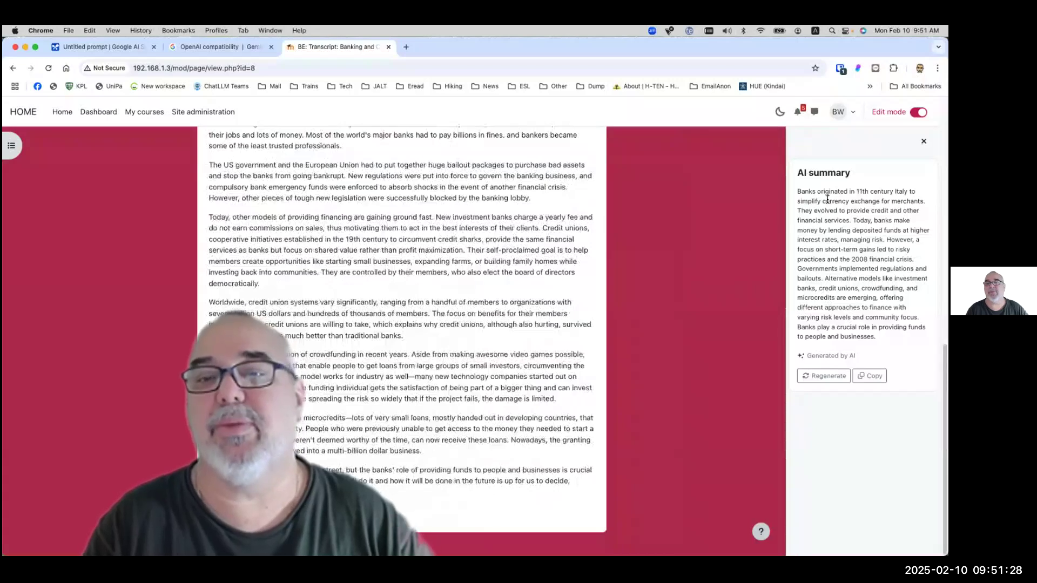
pyautogui.click(923, 141)
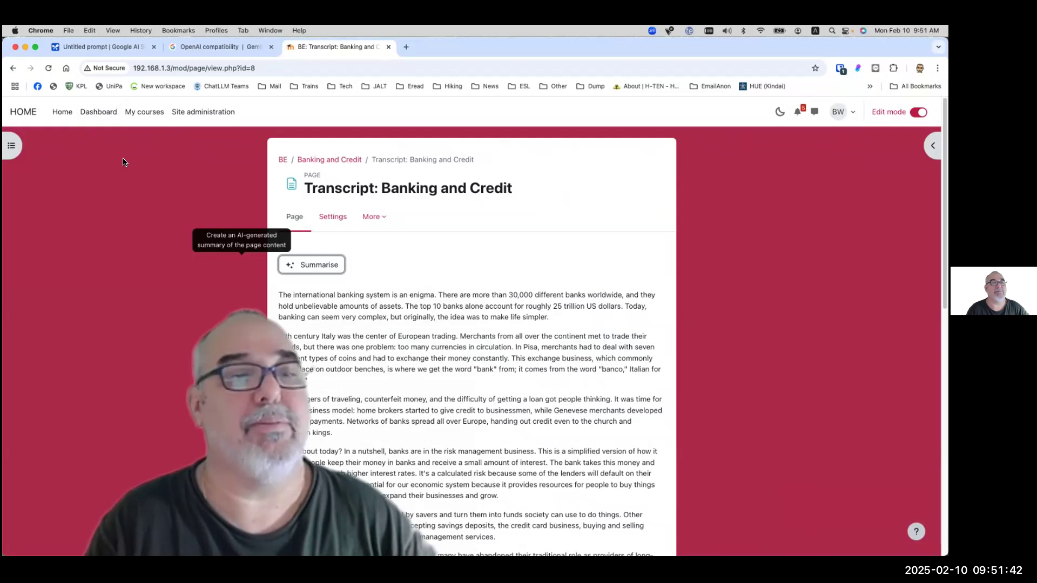
pyautogui.click(66, 113)
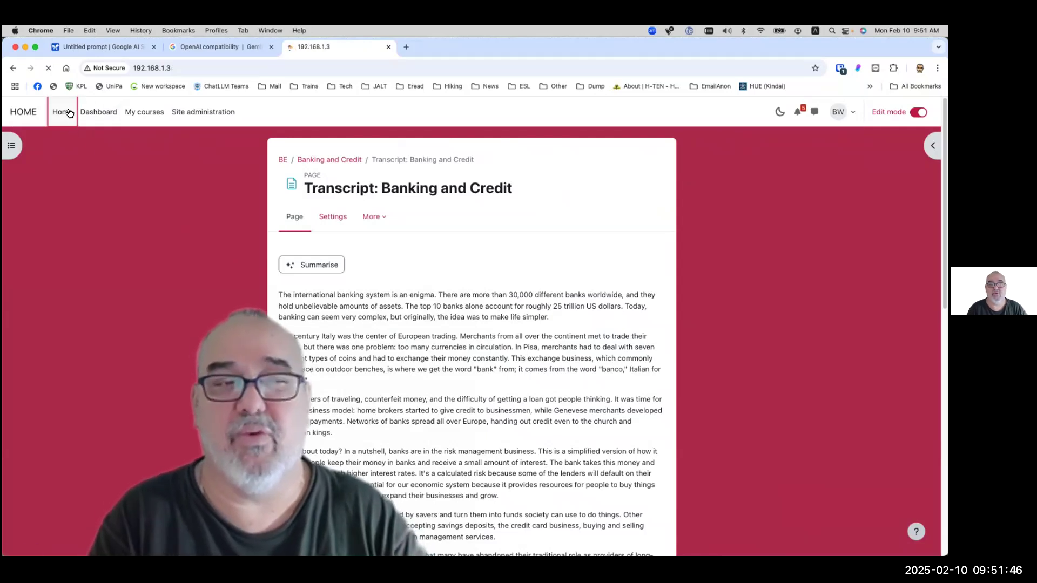